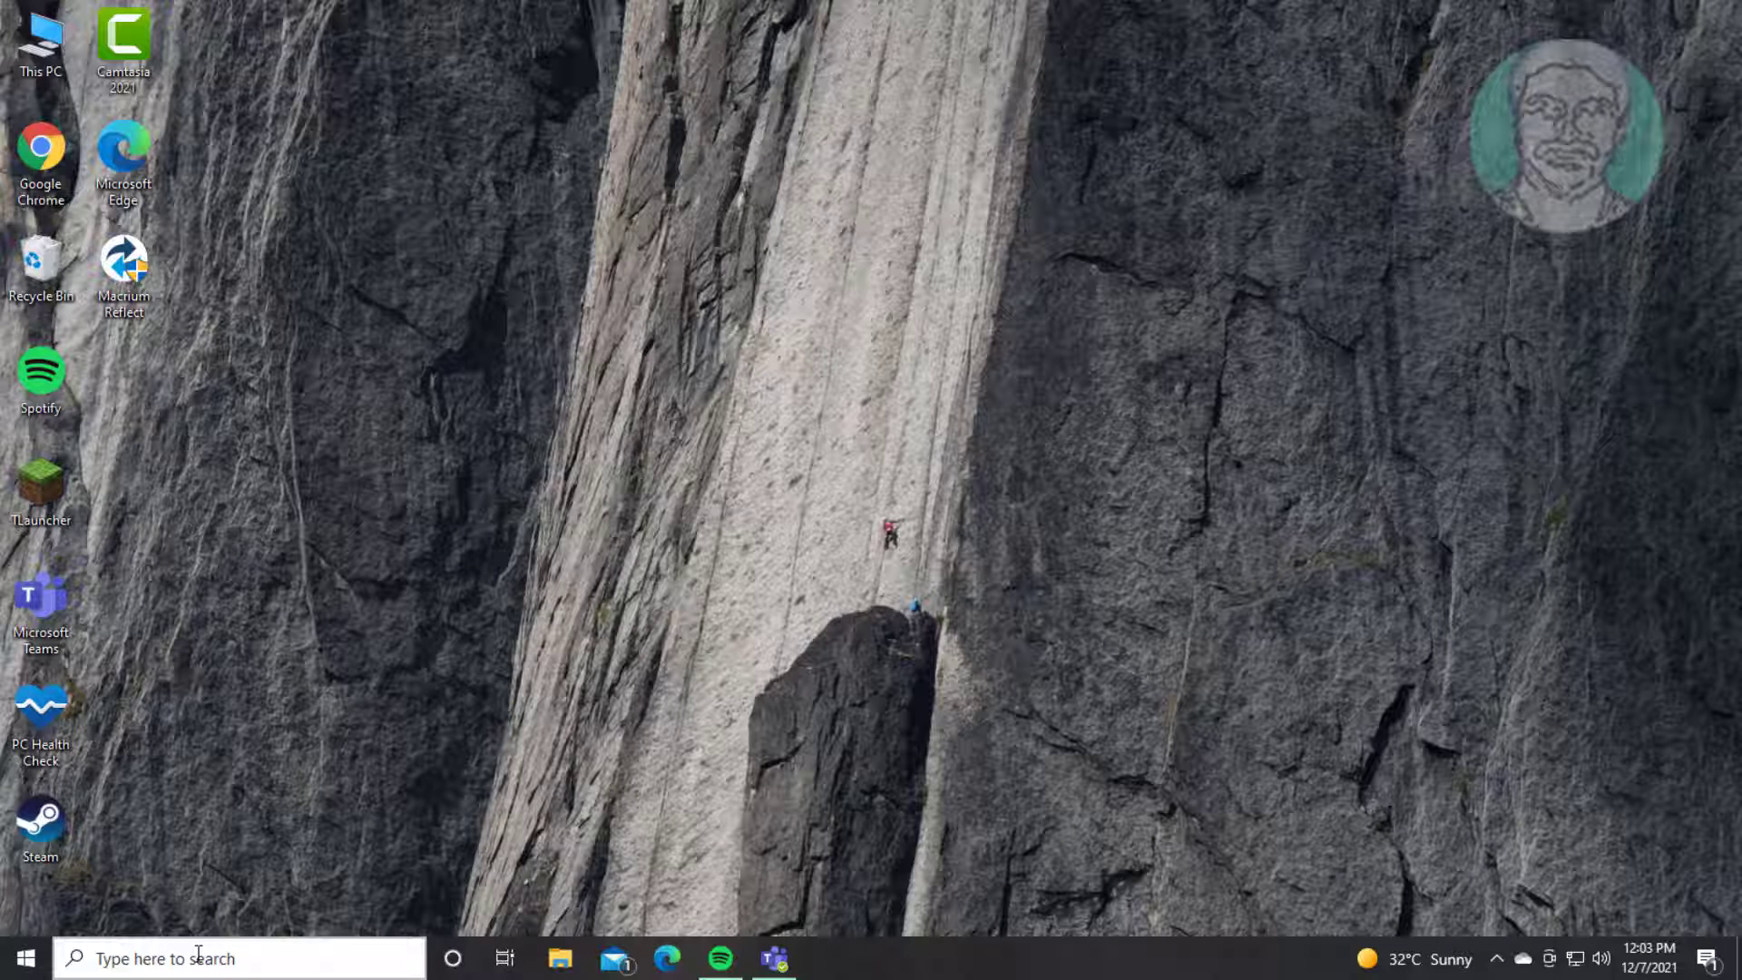
# Search for 'control panel' and launch Control Panel from the results.
pyautogui.click(198, 957)
pyautogui.write('control panel')
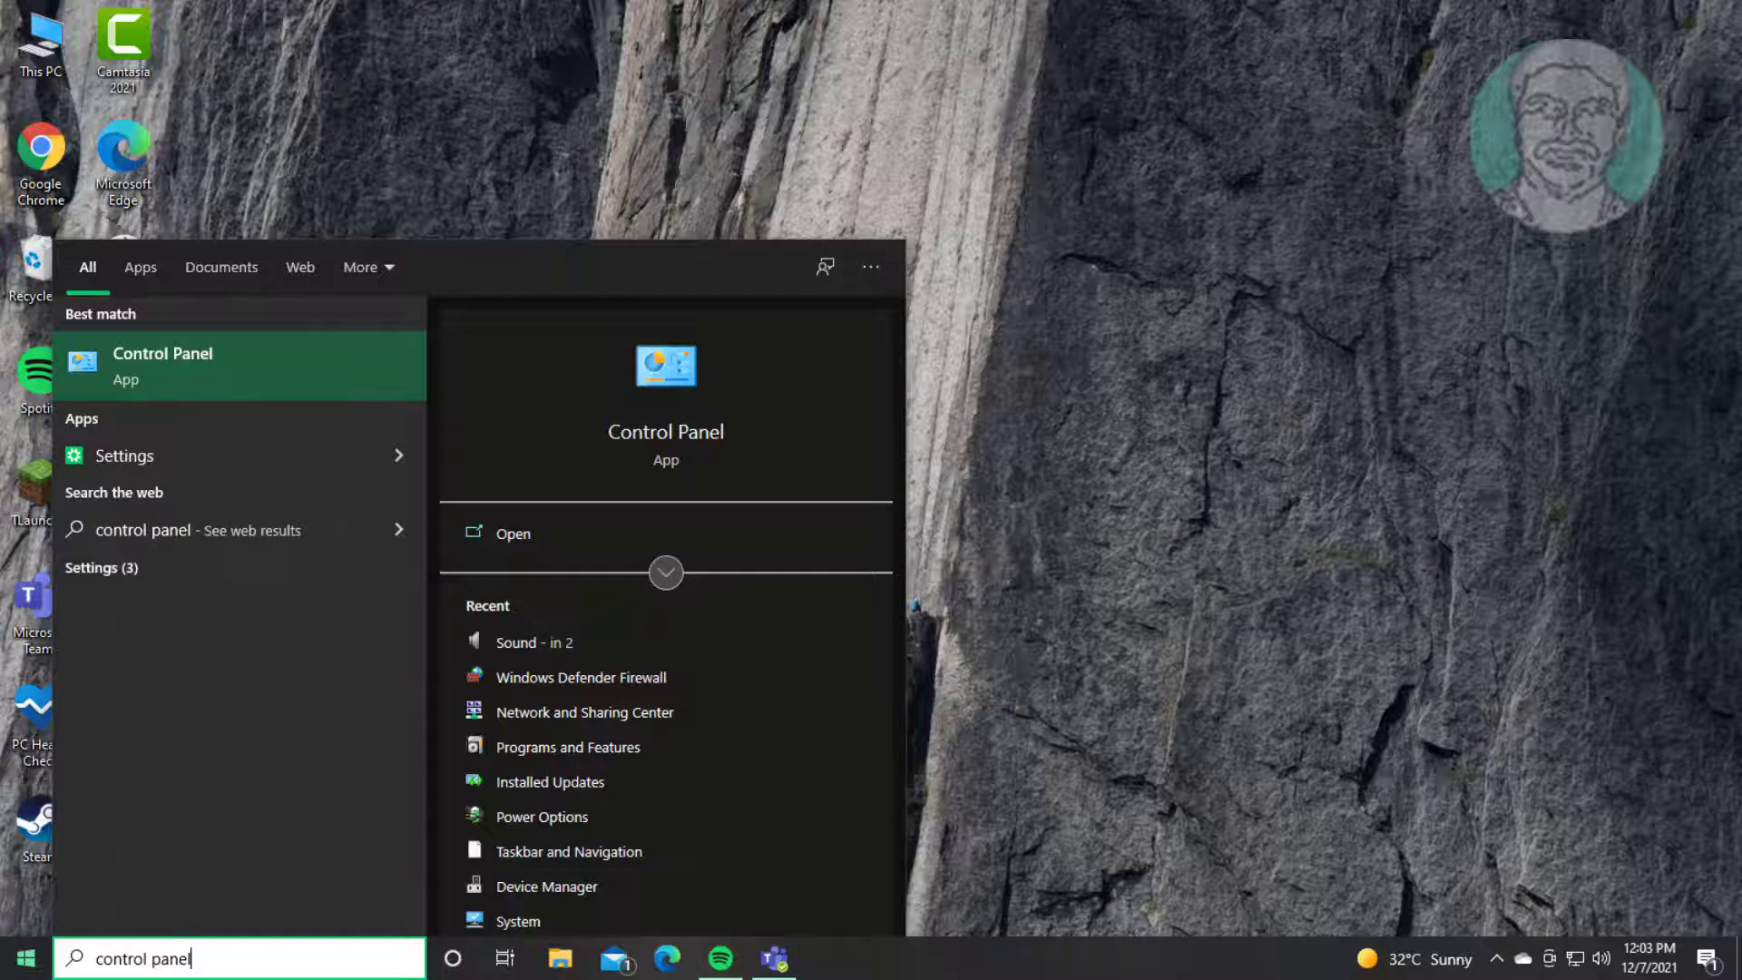
pyautogui.click(160, 360)
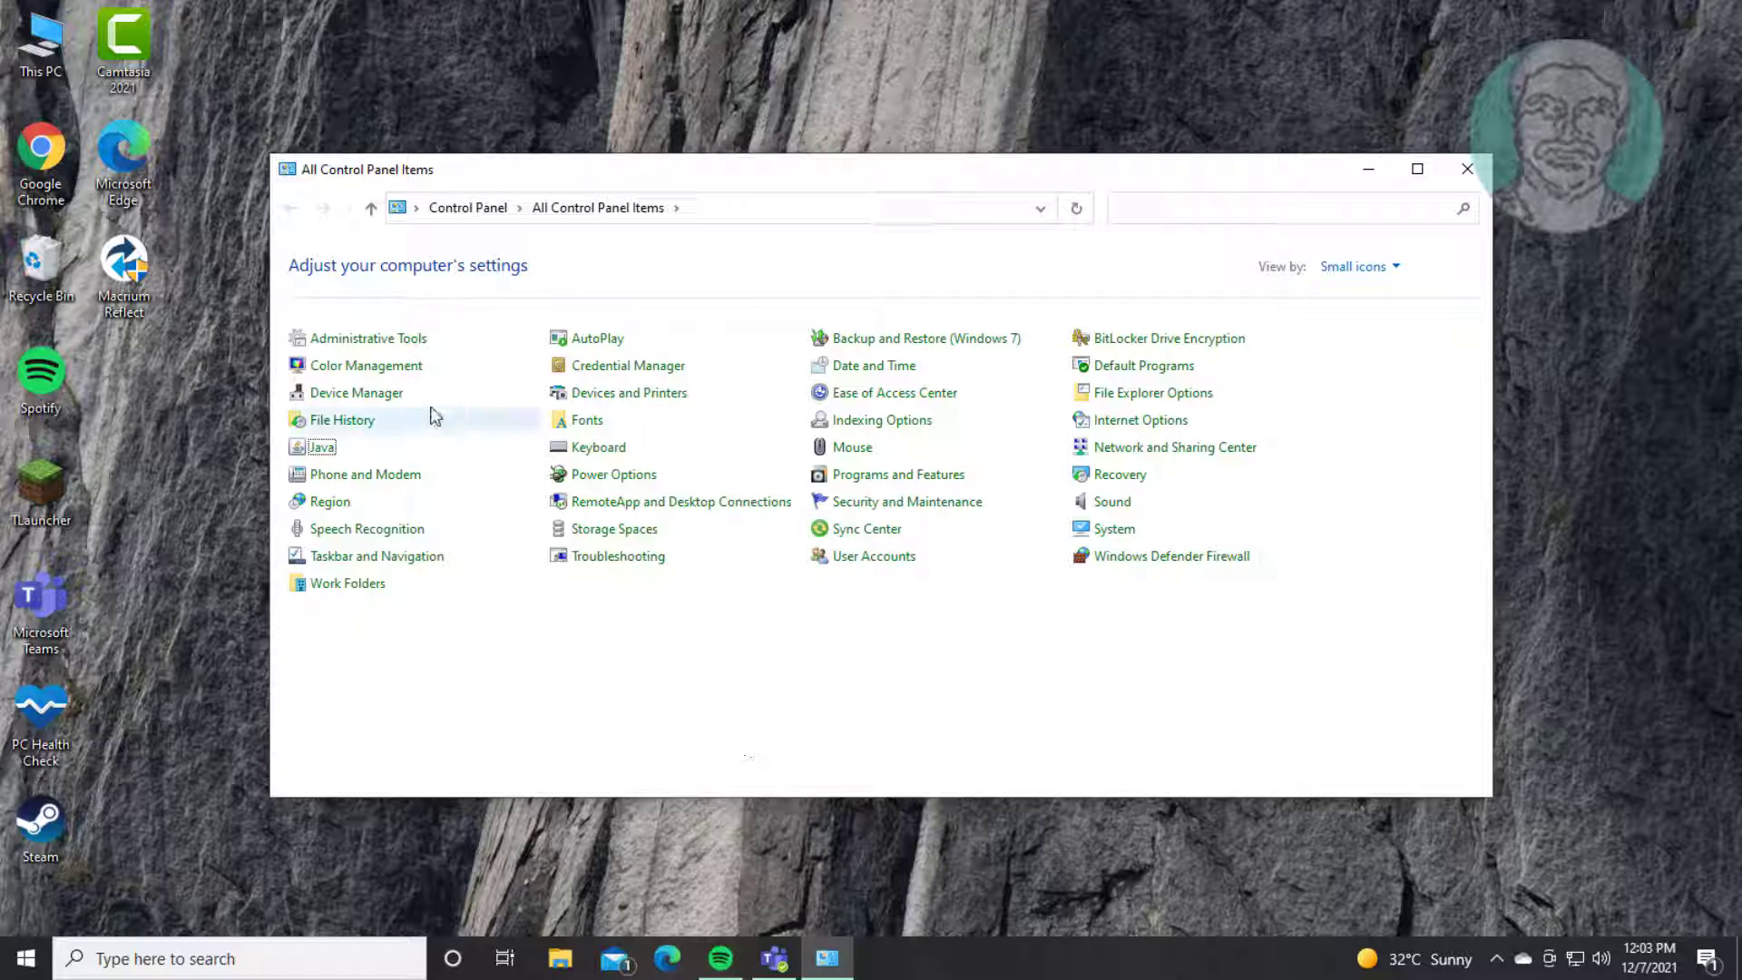
# In Java's Update settings, turn off automatic update checks and choose Do Not Check.
pyautogui.click(322, 447)
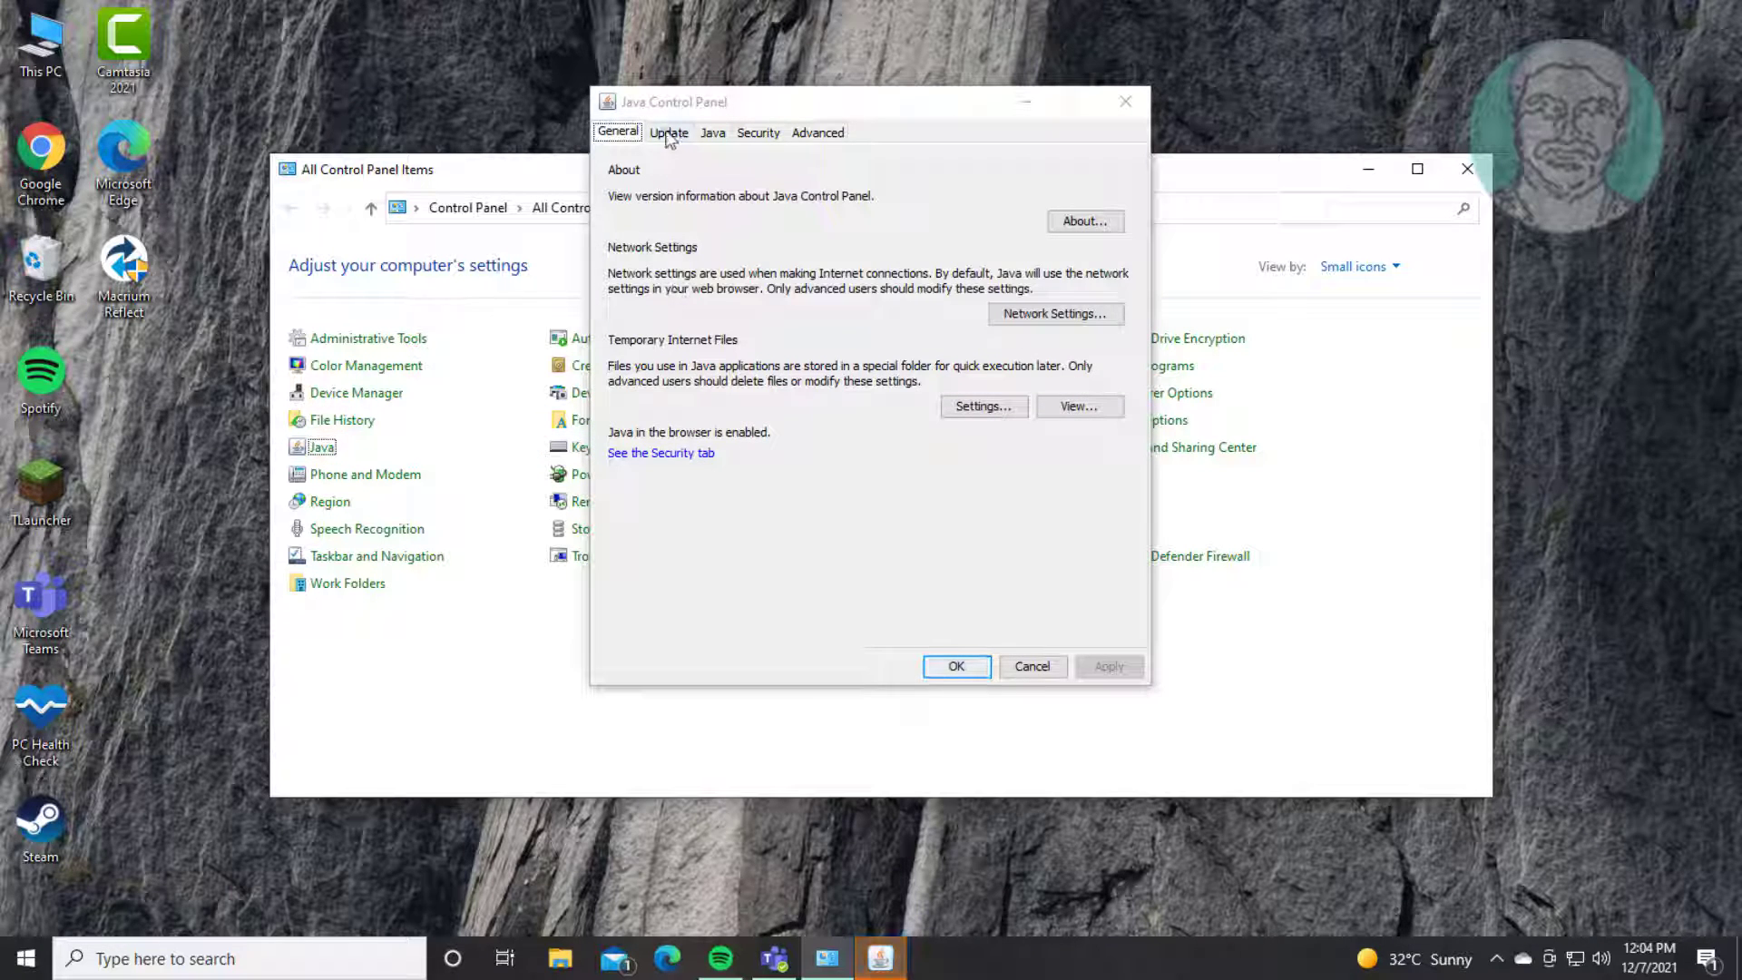
pyautogui.click(667, 133)
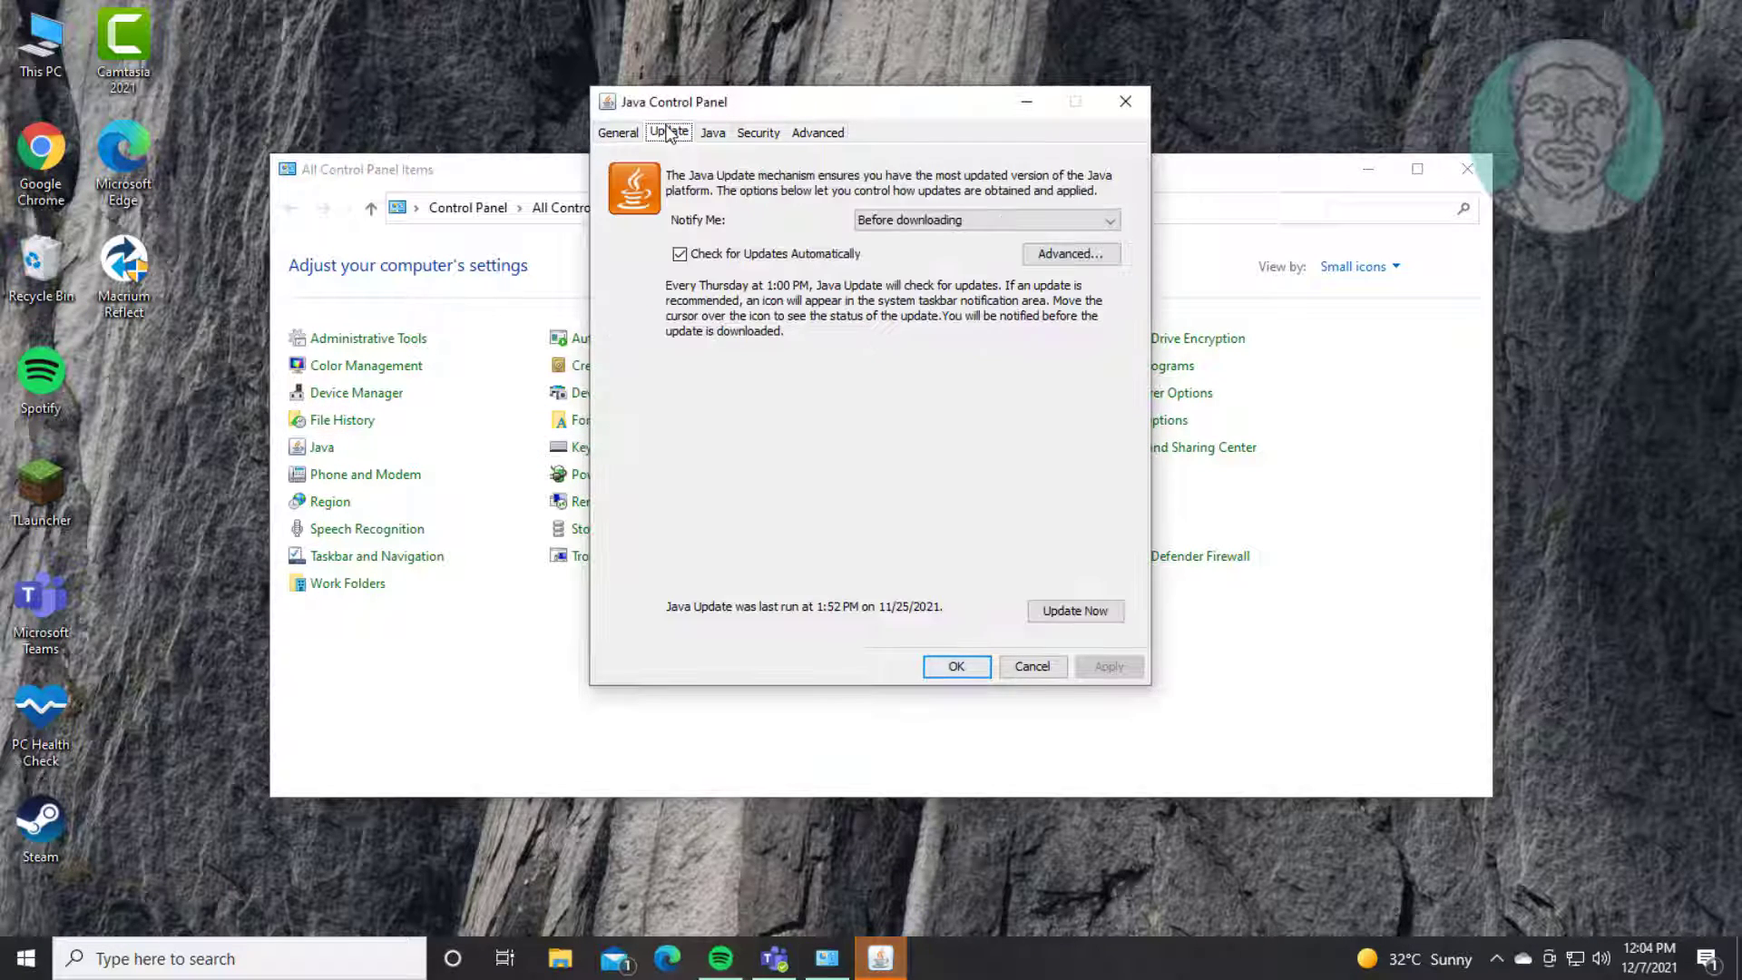
pyautogui.click(679, 254)
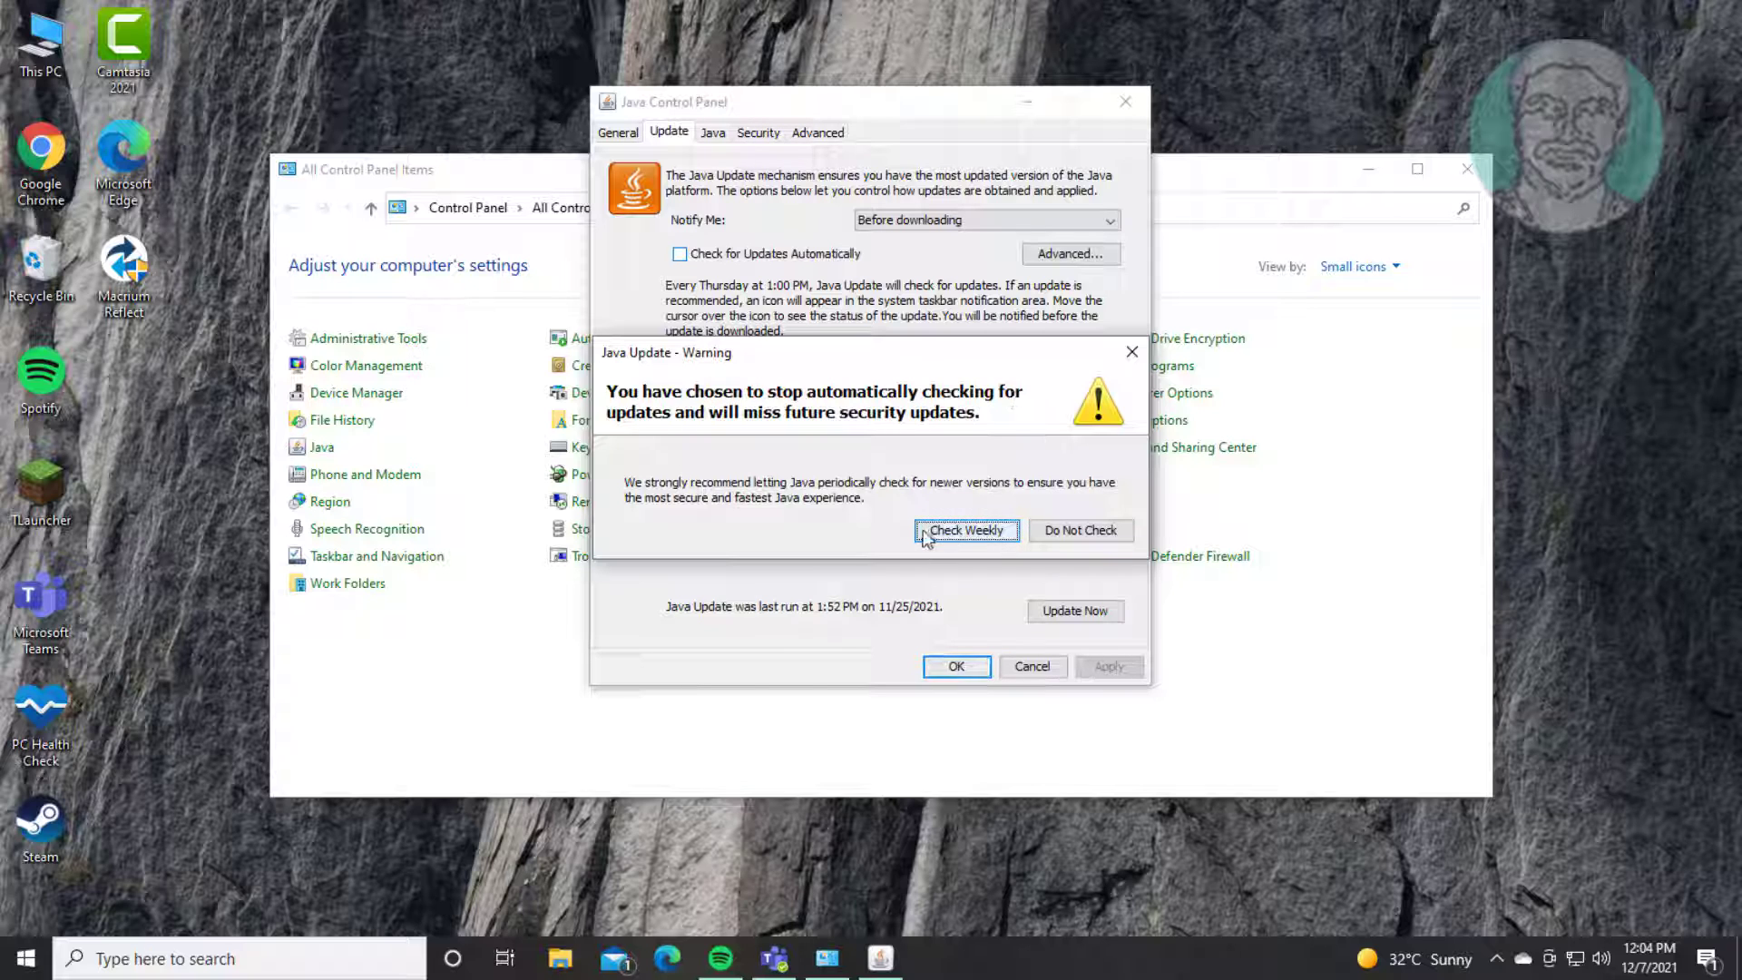
pyautogui.click(1074, 531)
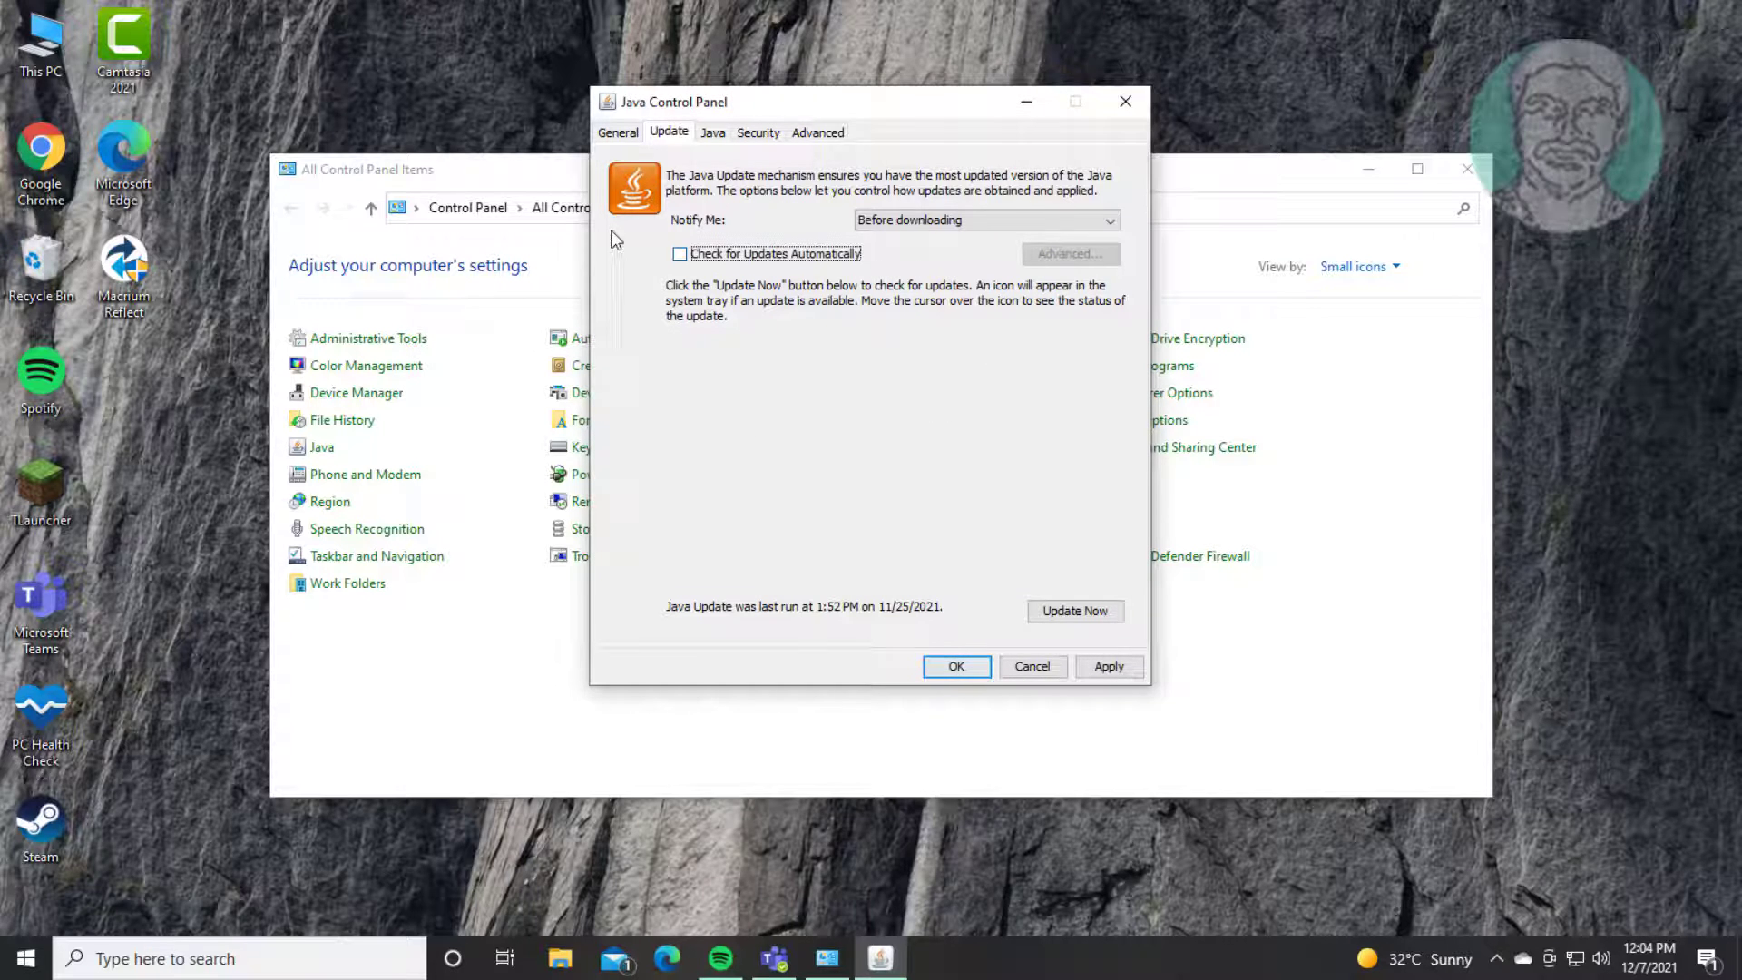
# Apply and confirm the Java update change, then close Java settings and Control Panel.
pyautogui.click(1110, 668)
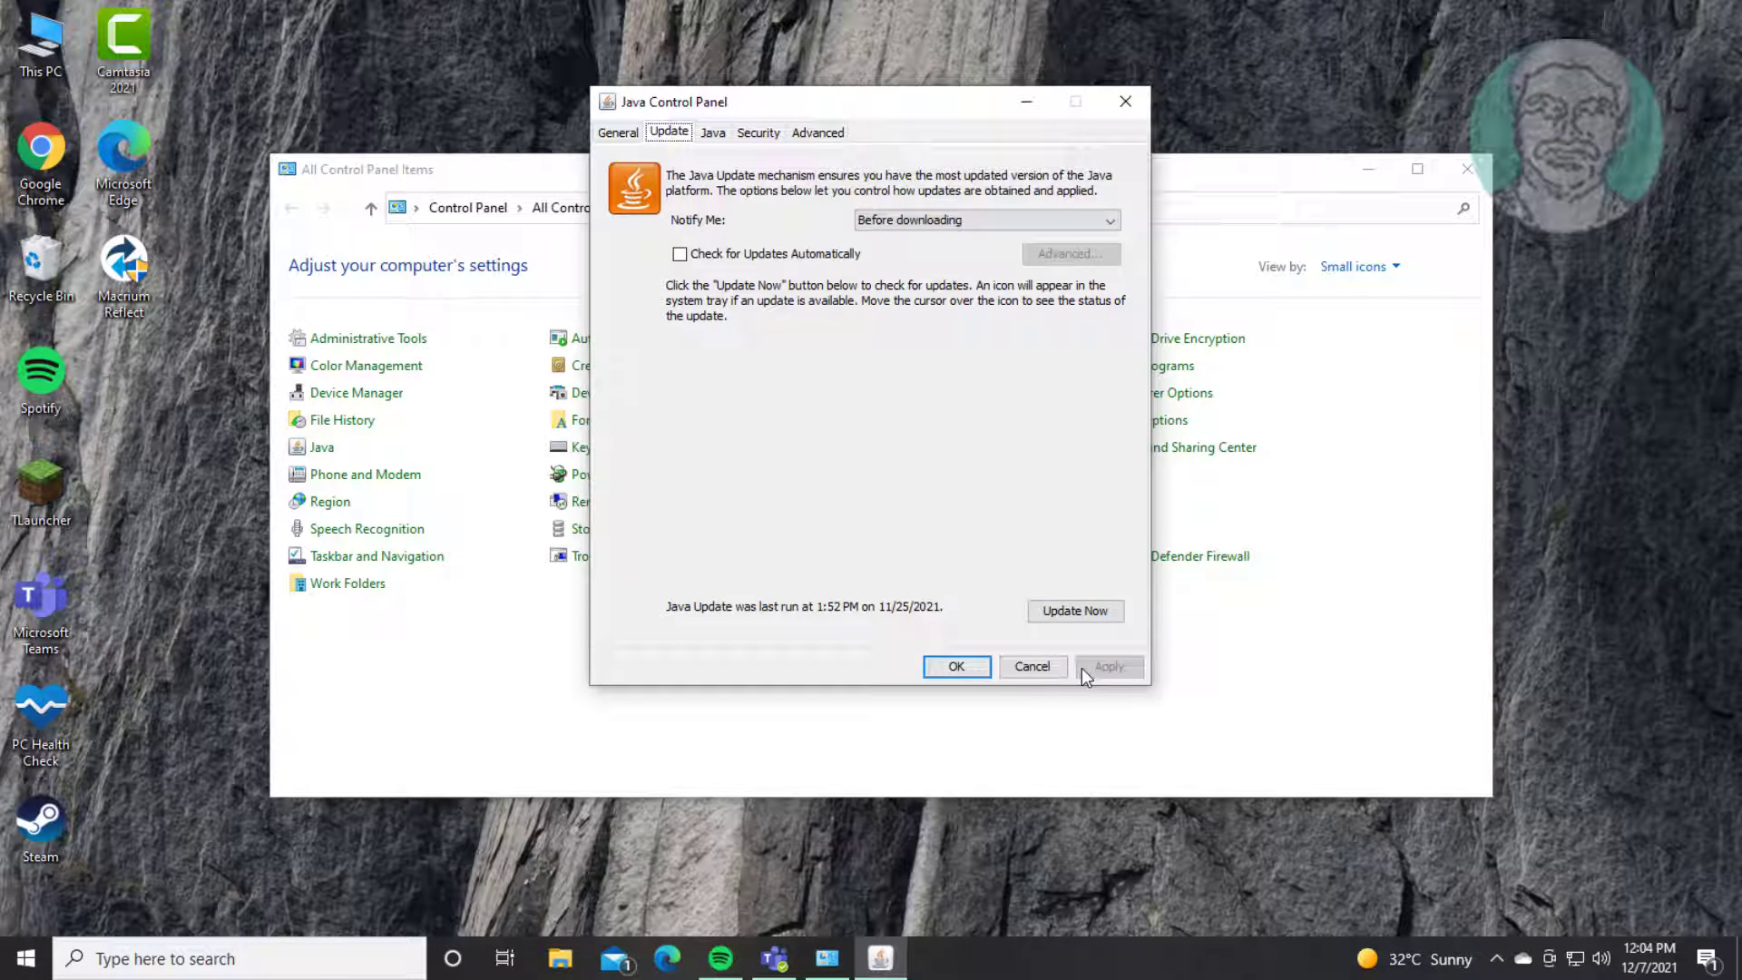
pyautogui.click(967, 667)
pyautogui.click(958, 667)
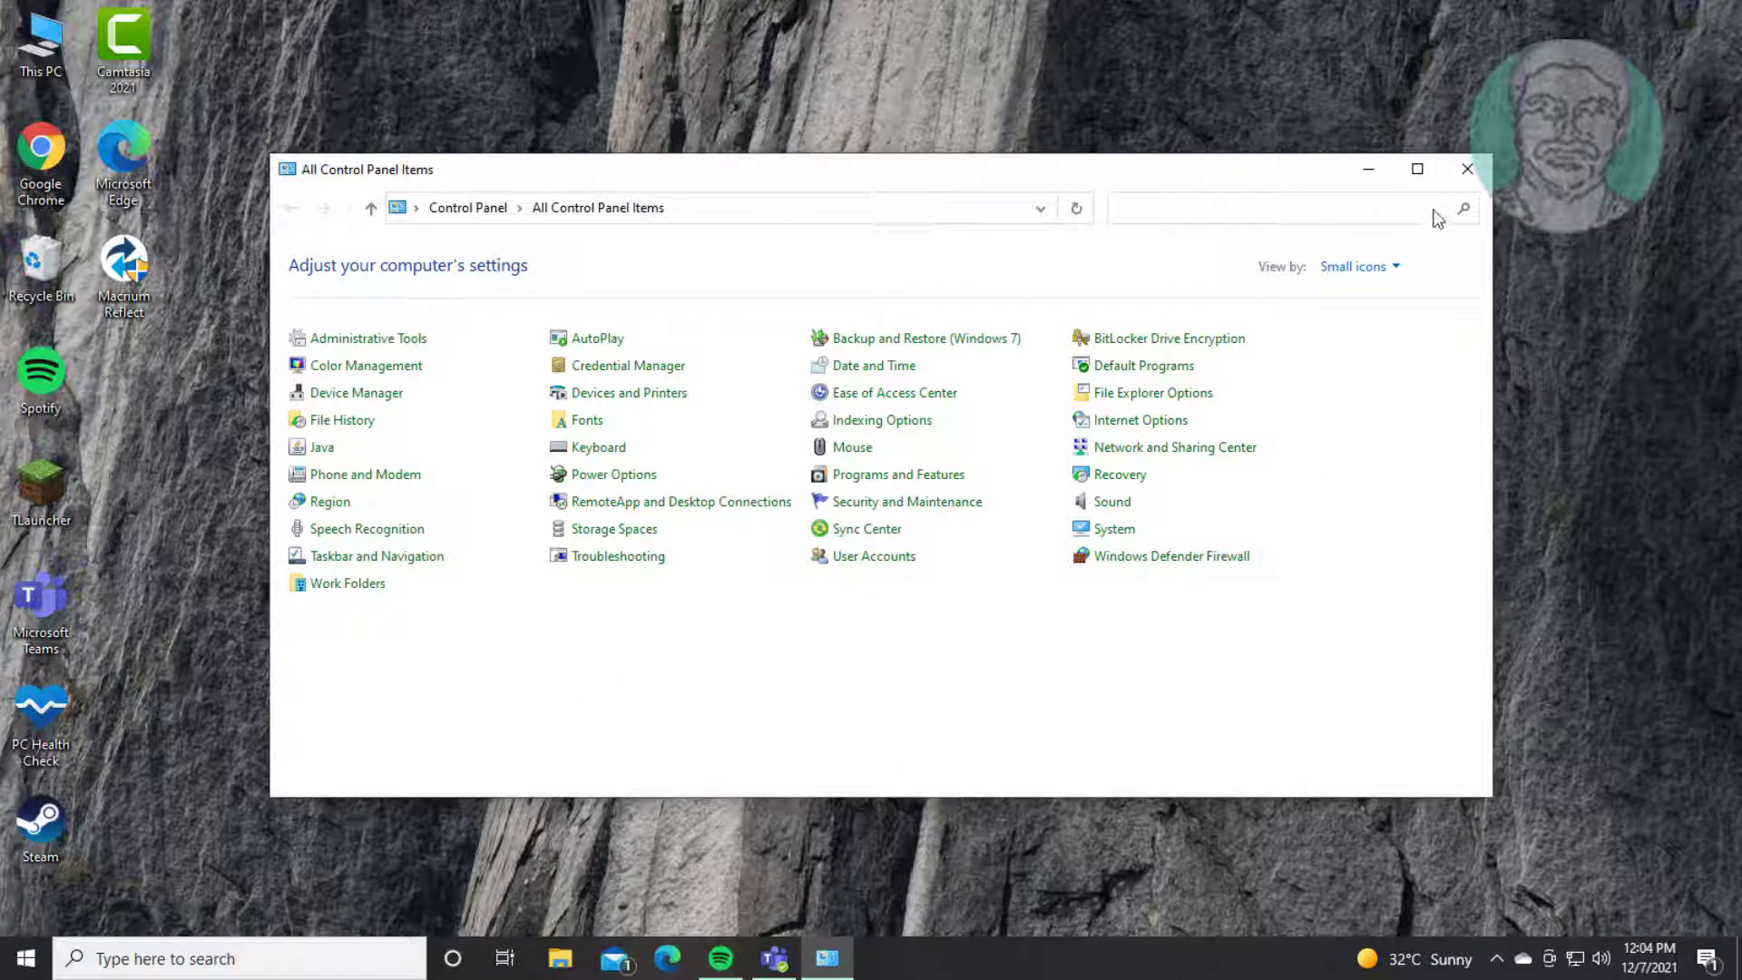
pyautogui.click(1466, 169)
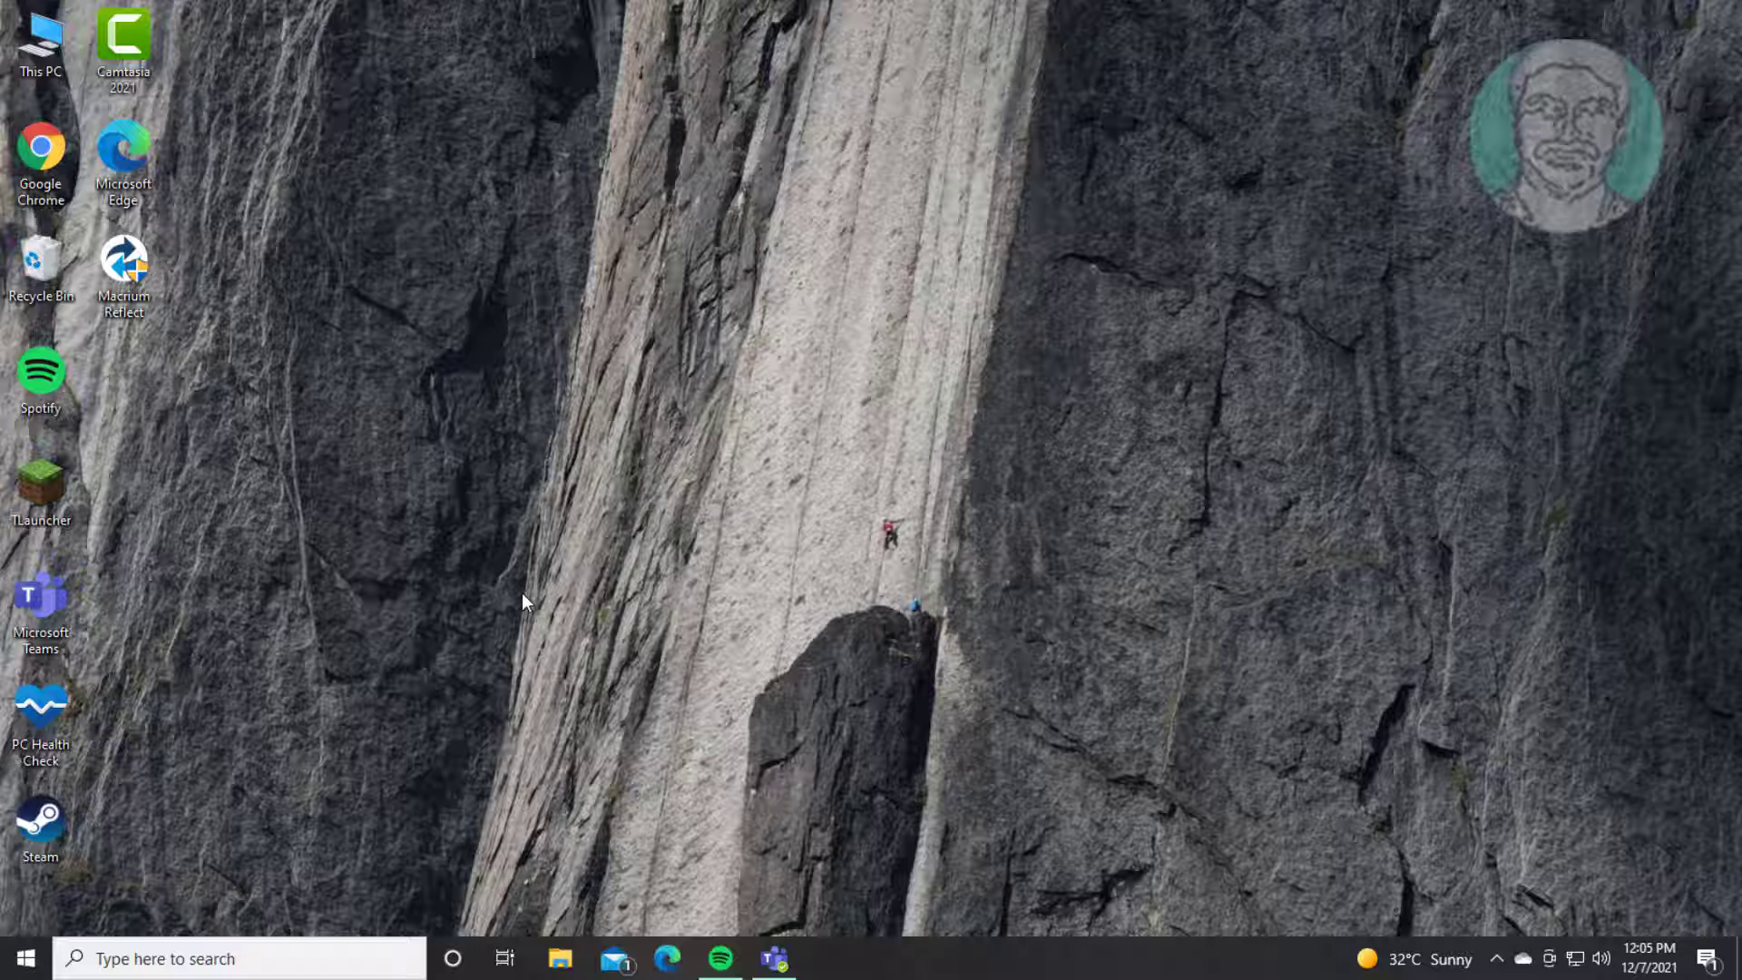
pyautogui.rightClick(55, 58)
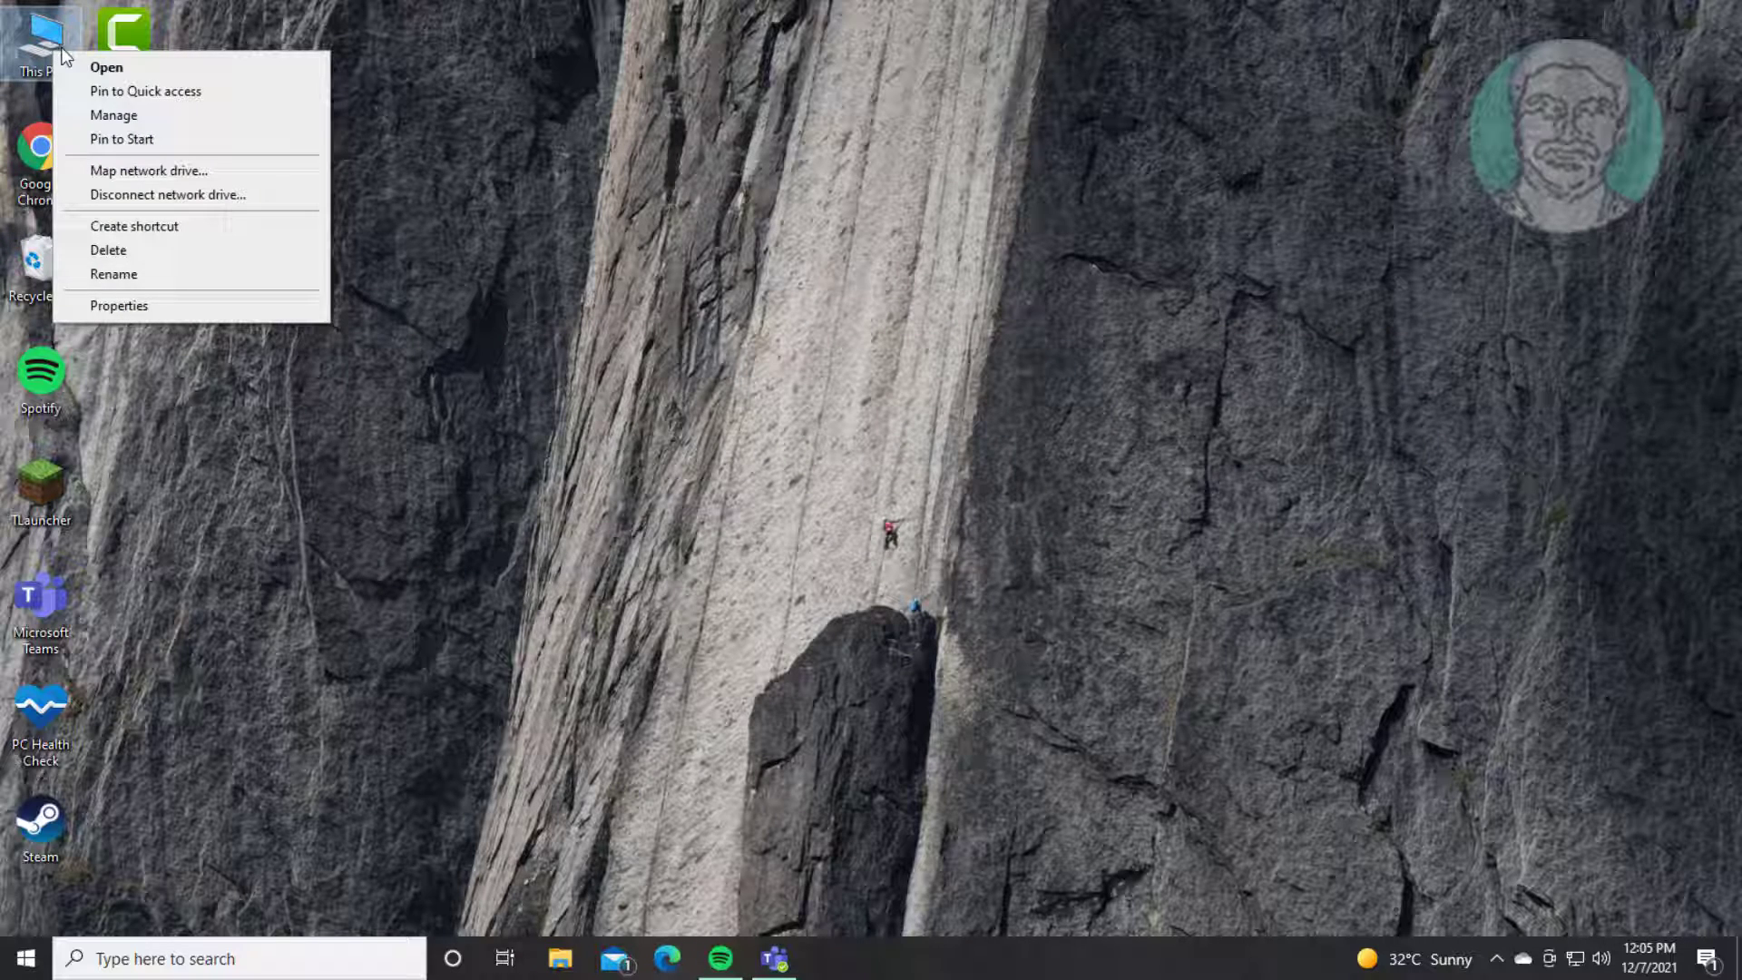
pyautogui.click(121, 305)
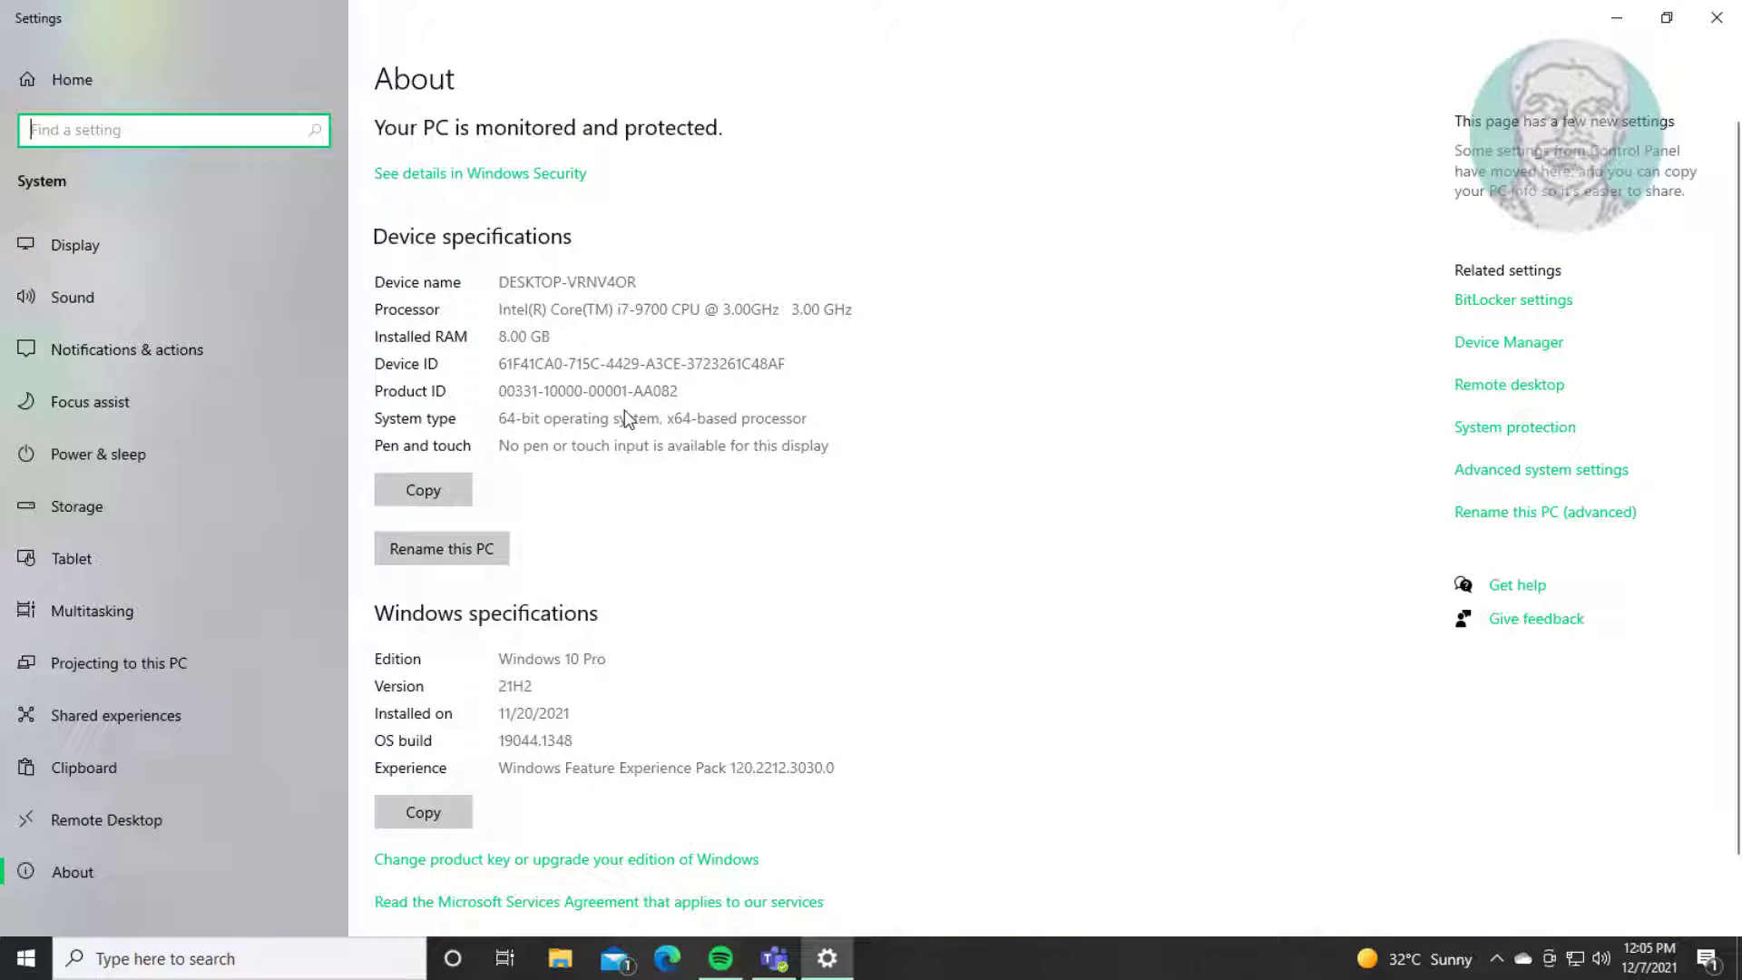
pyautogui.moveTo(499, 417); pyautogui.dragTo(857, 431)
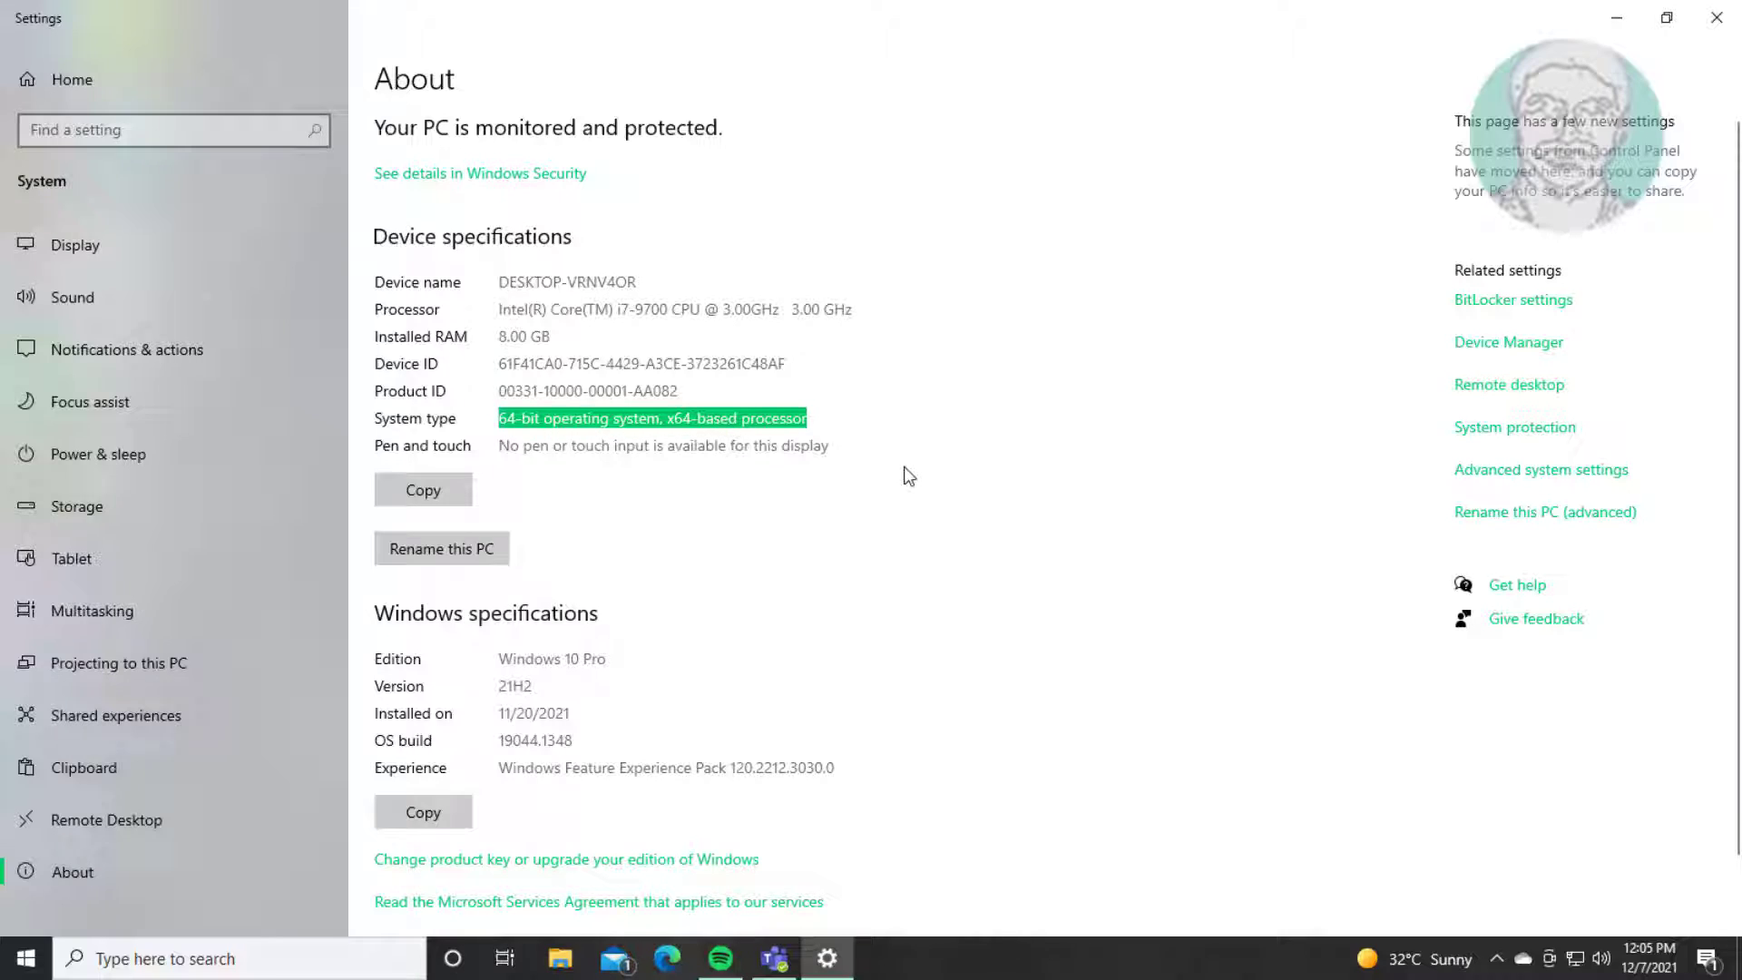
pyautogui.click(1718, 18)
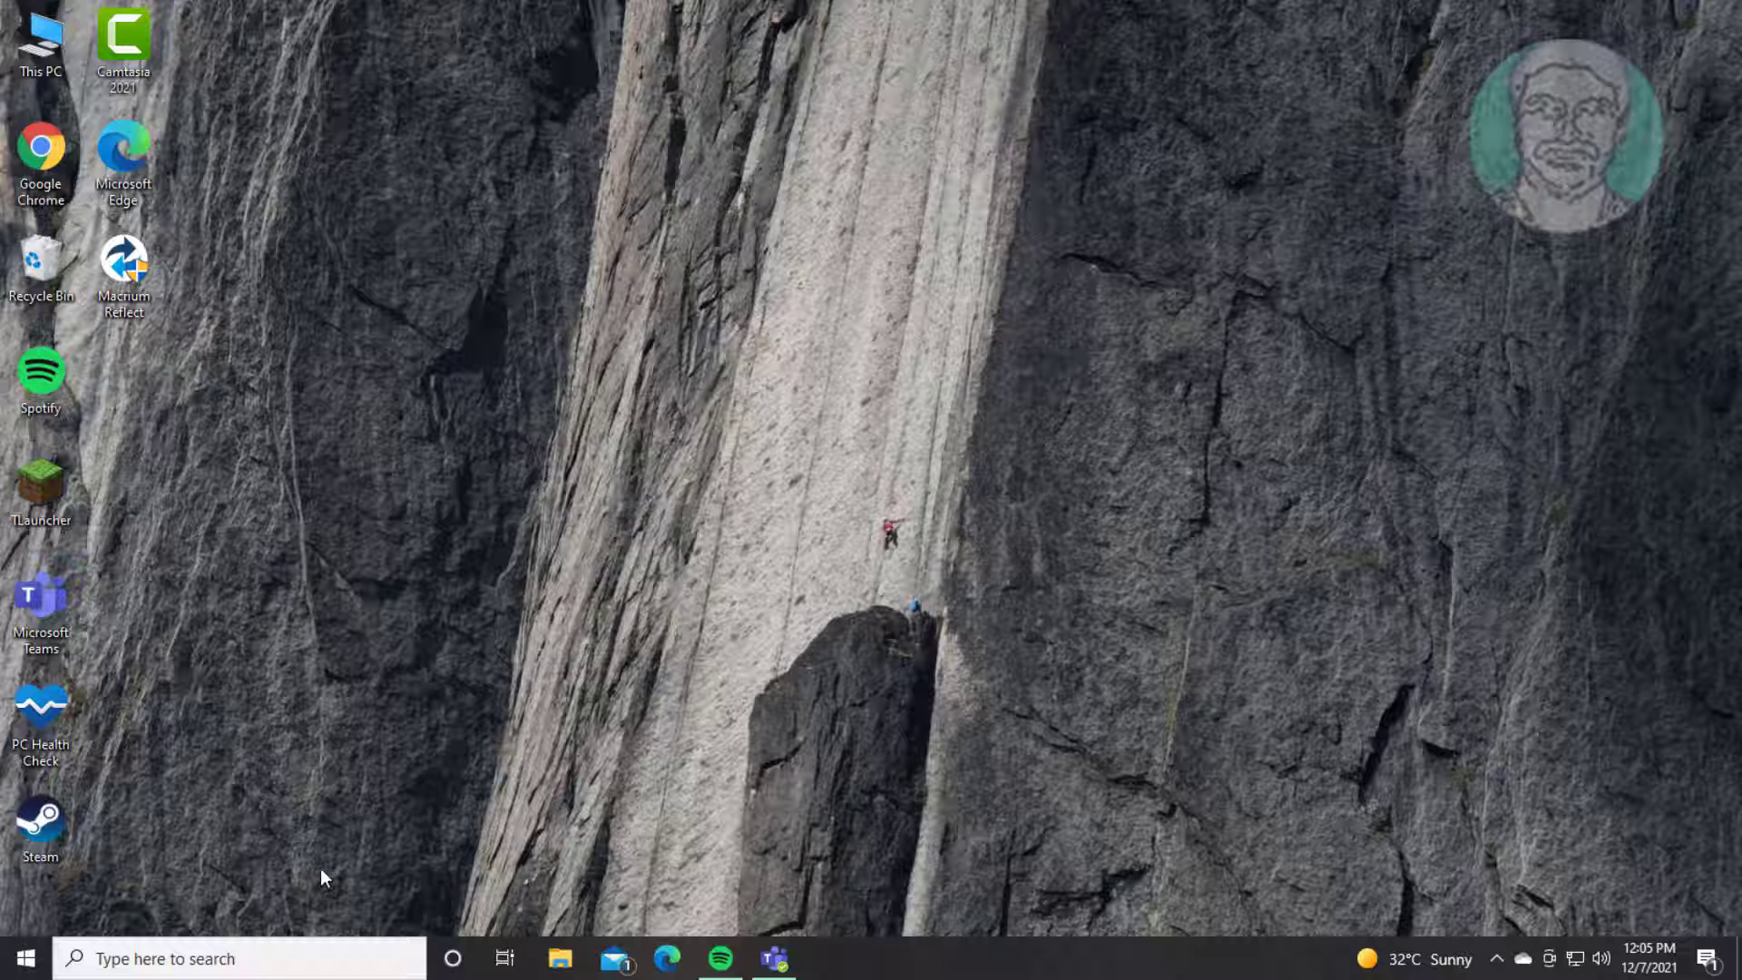
# Find Registry Editor via search, run it as administrator, and approve the UAC prompt.
pyautogui.click(232, 958)
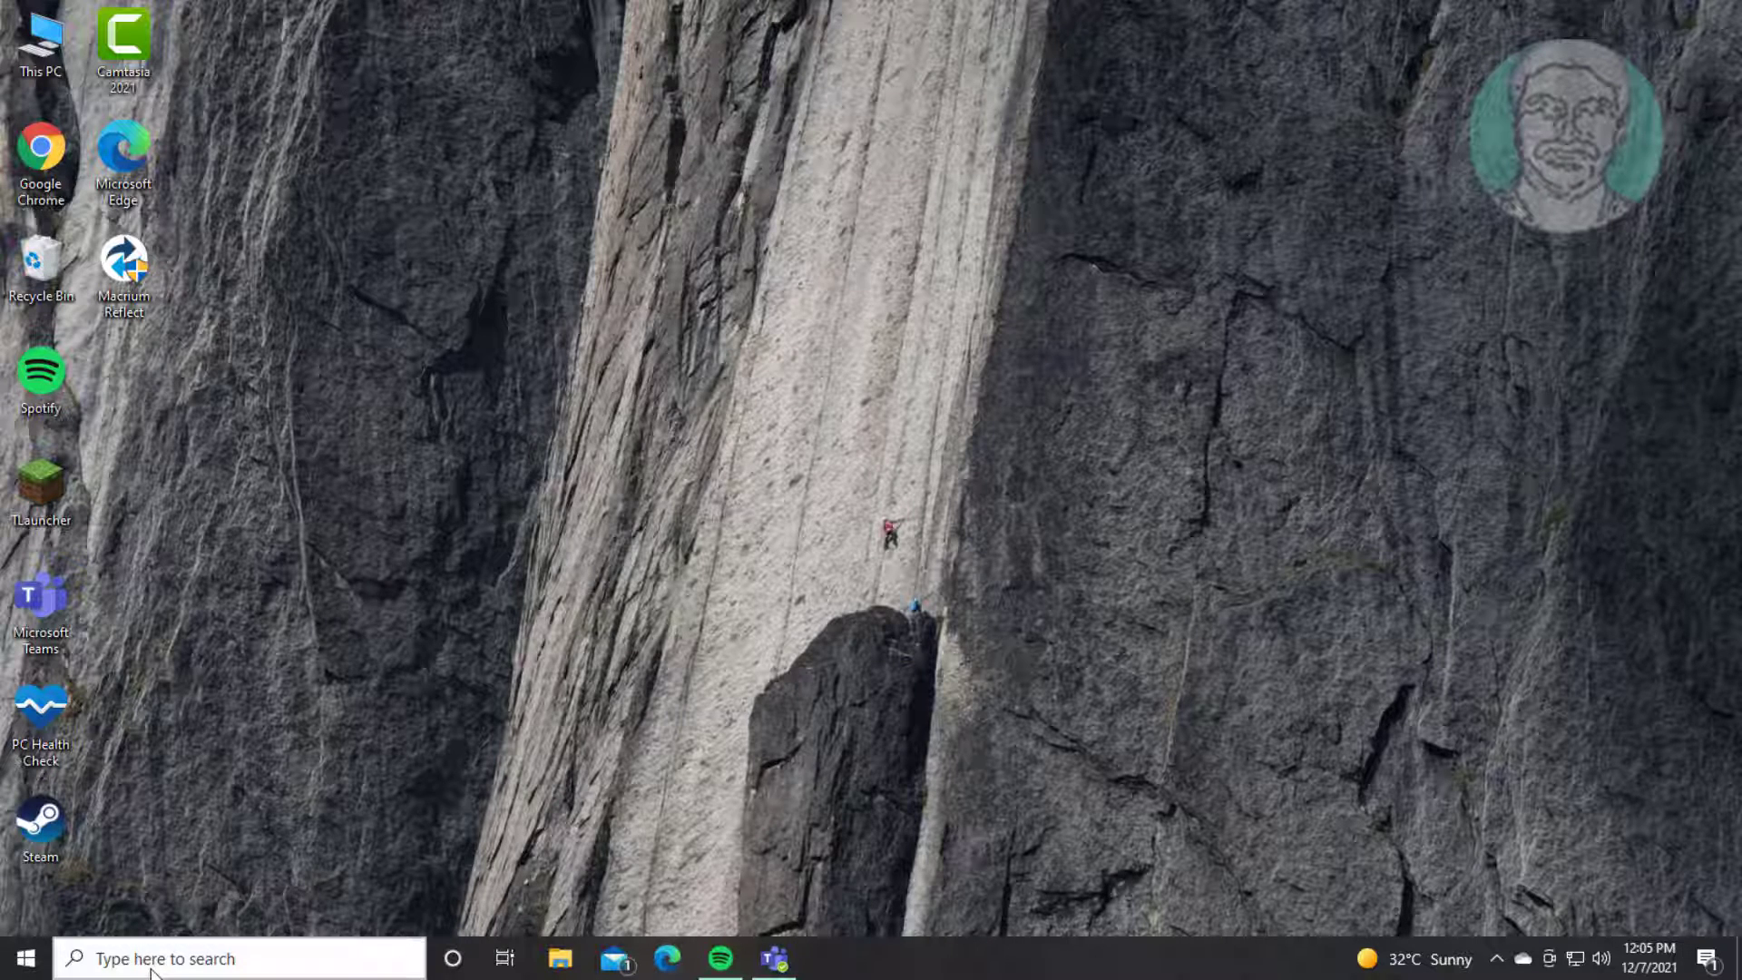
pyautogui.write('reged')
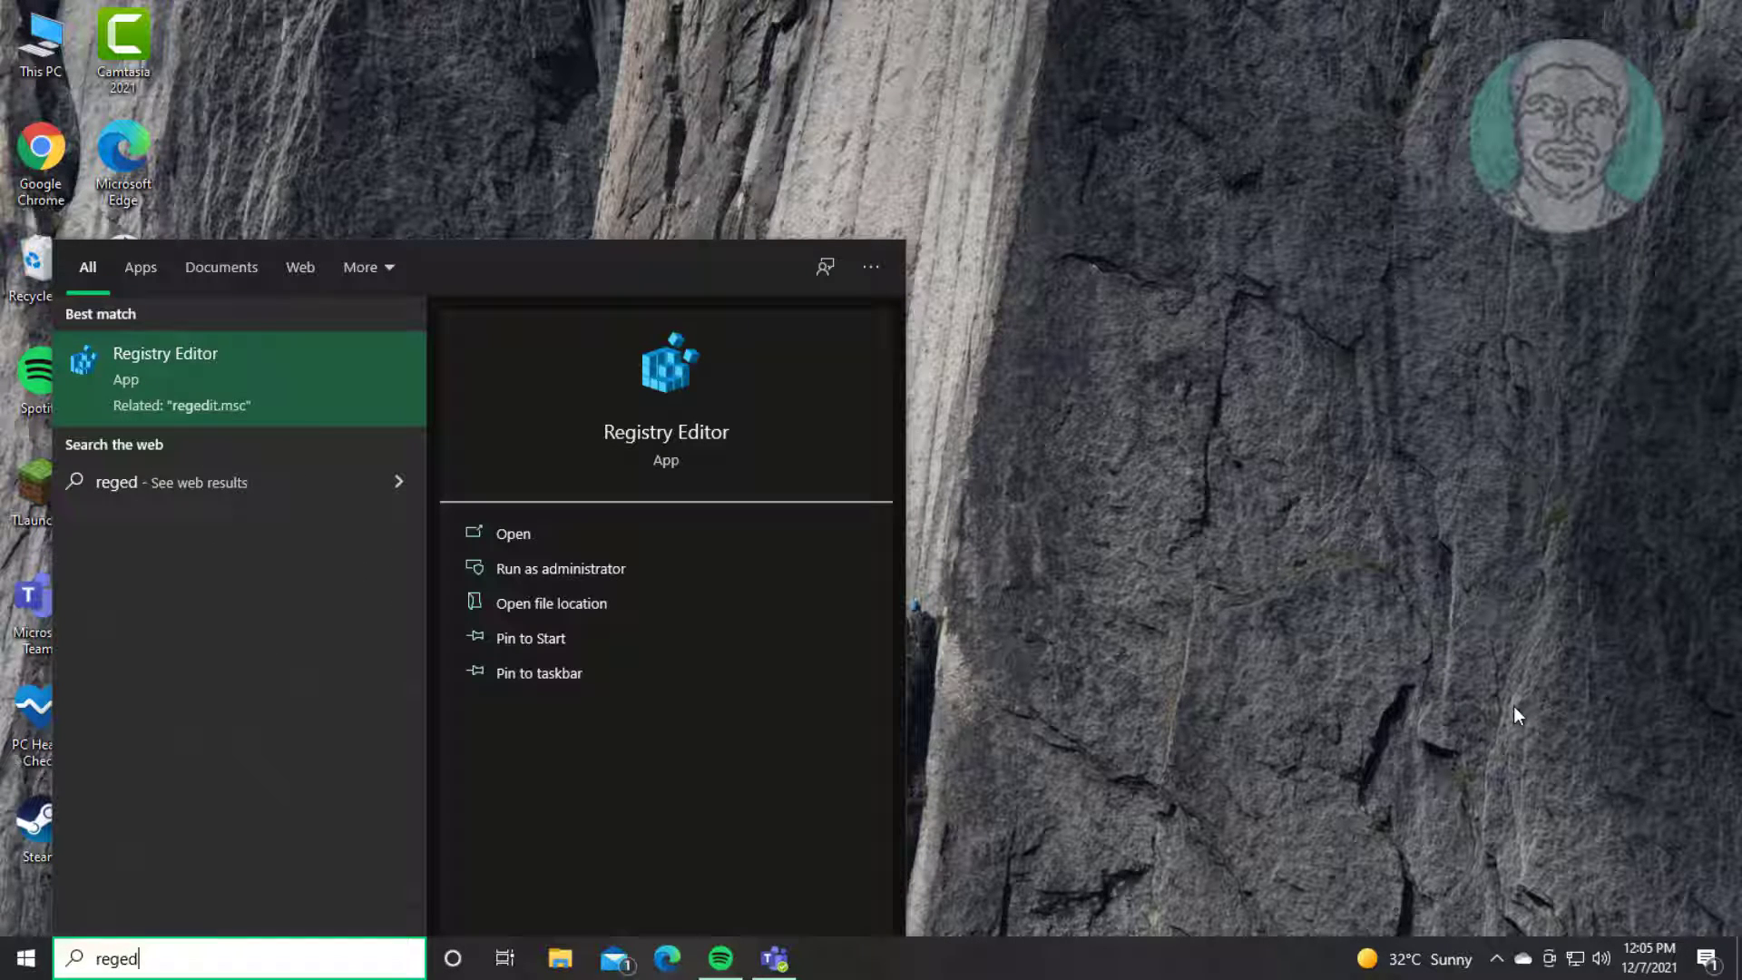
pyautogui.write('it')
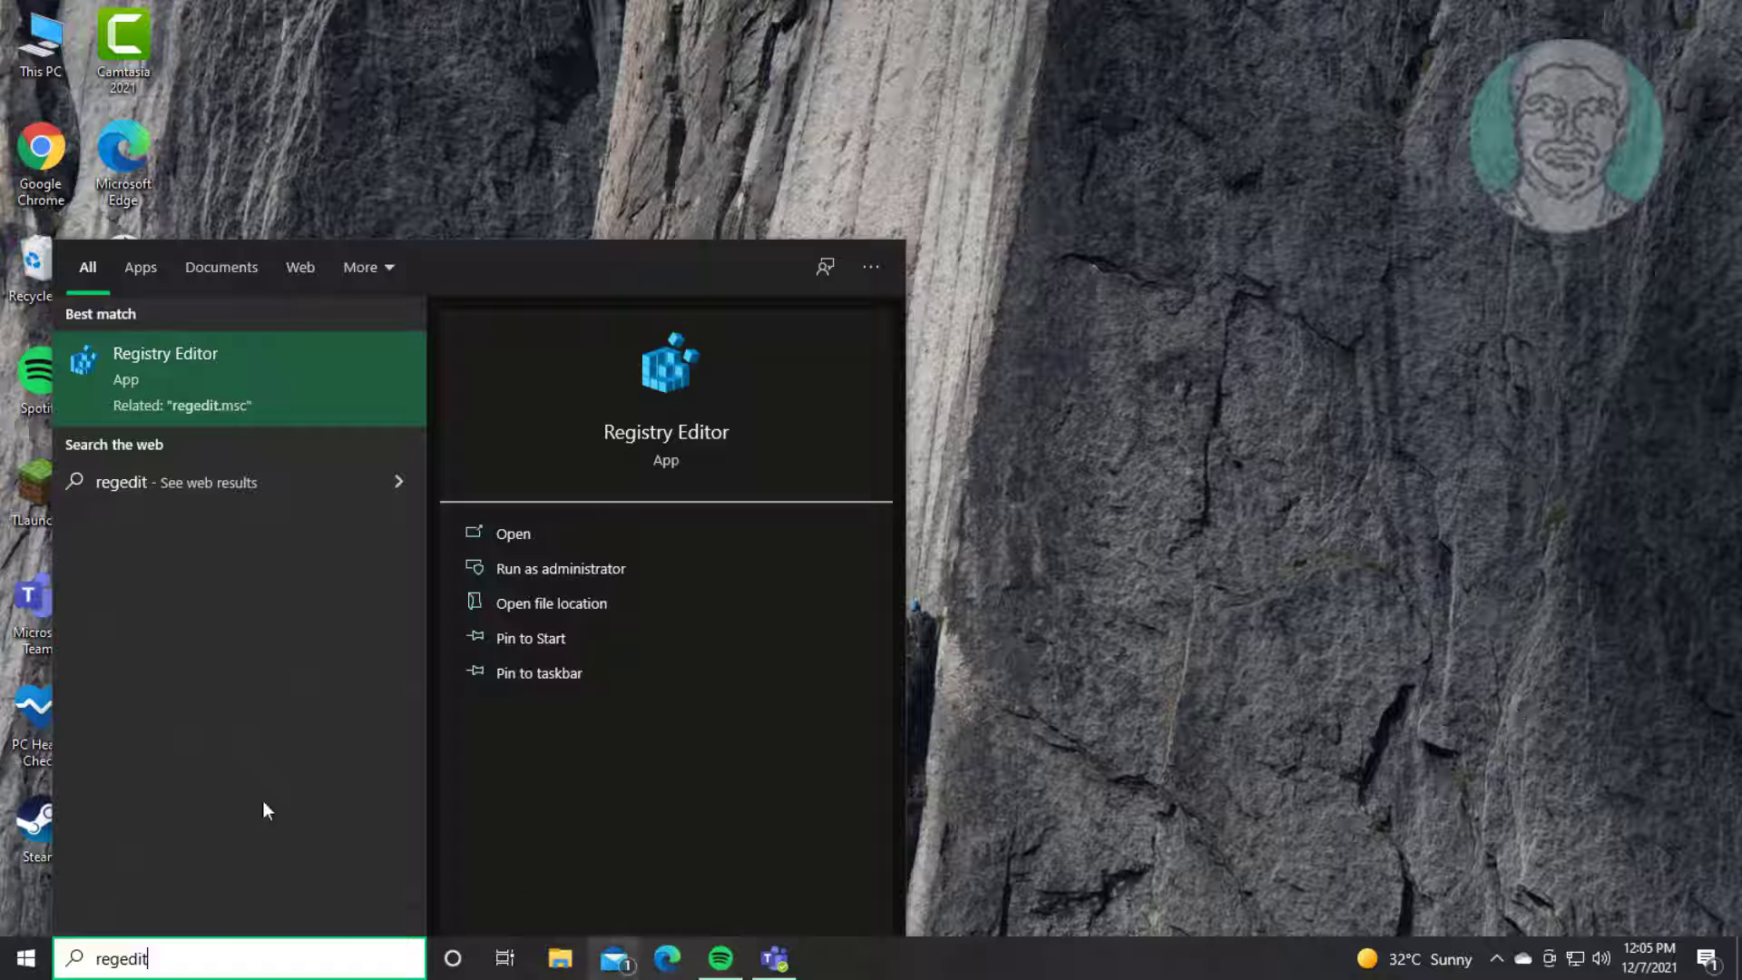
pyautogui.rightClick(203, 359)
pyautogui.click(311, 383)
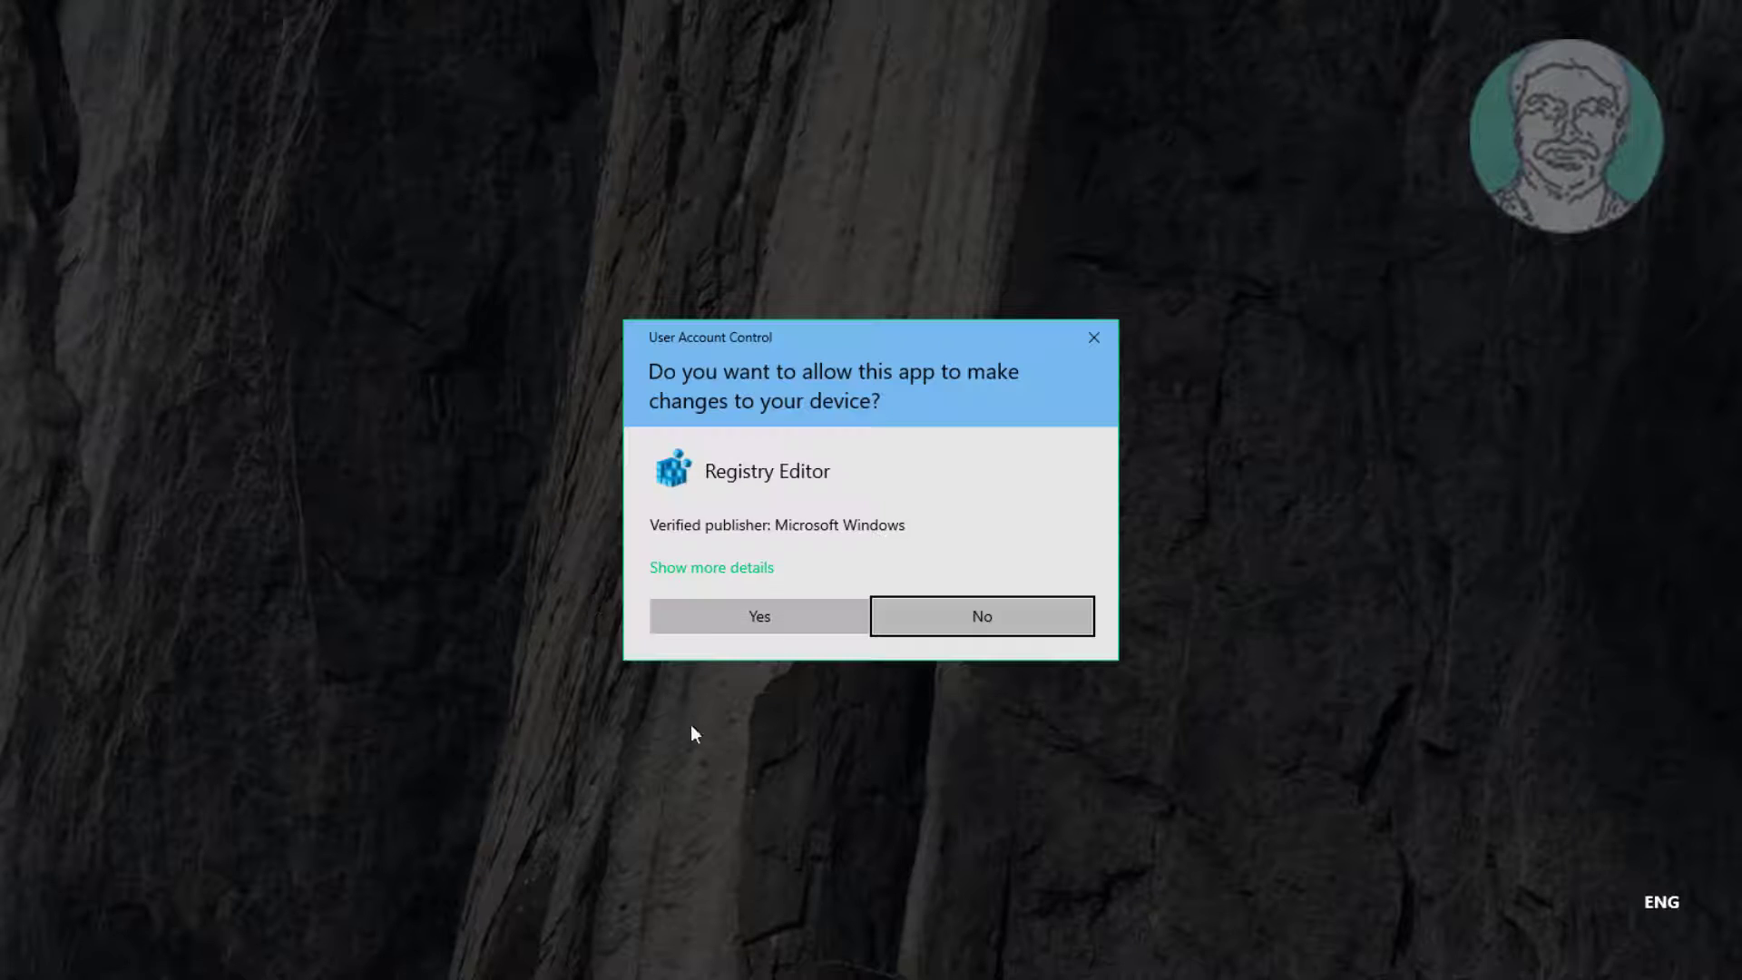
pyautogui.click(719, 611)
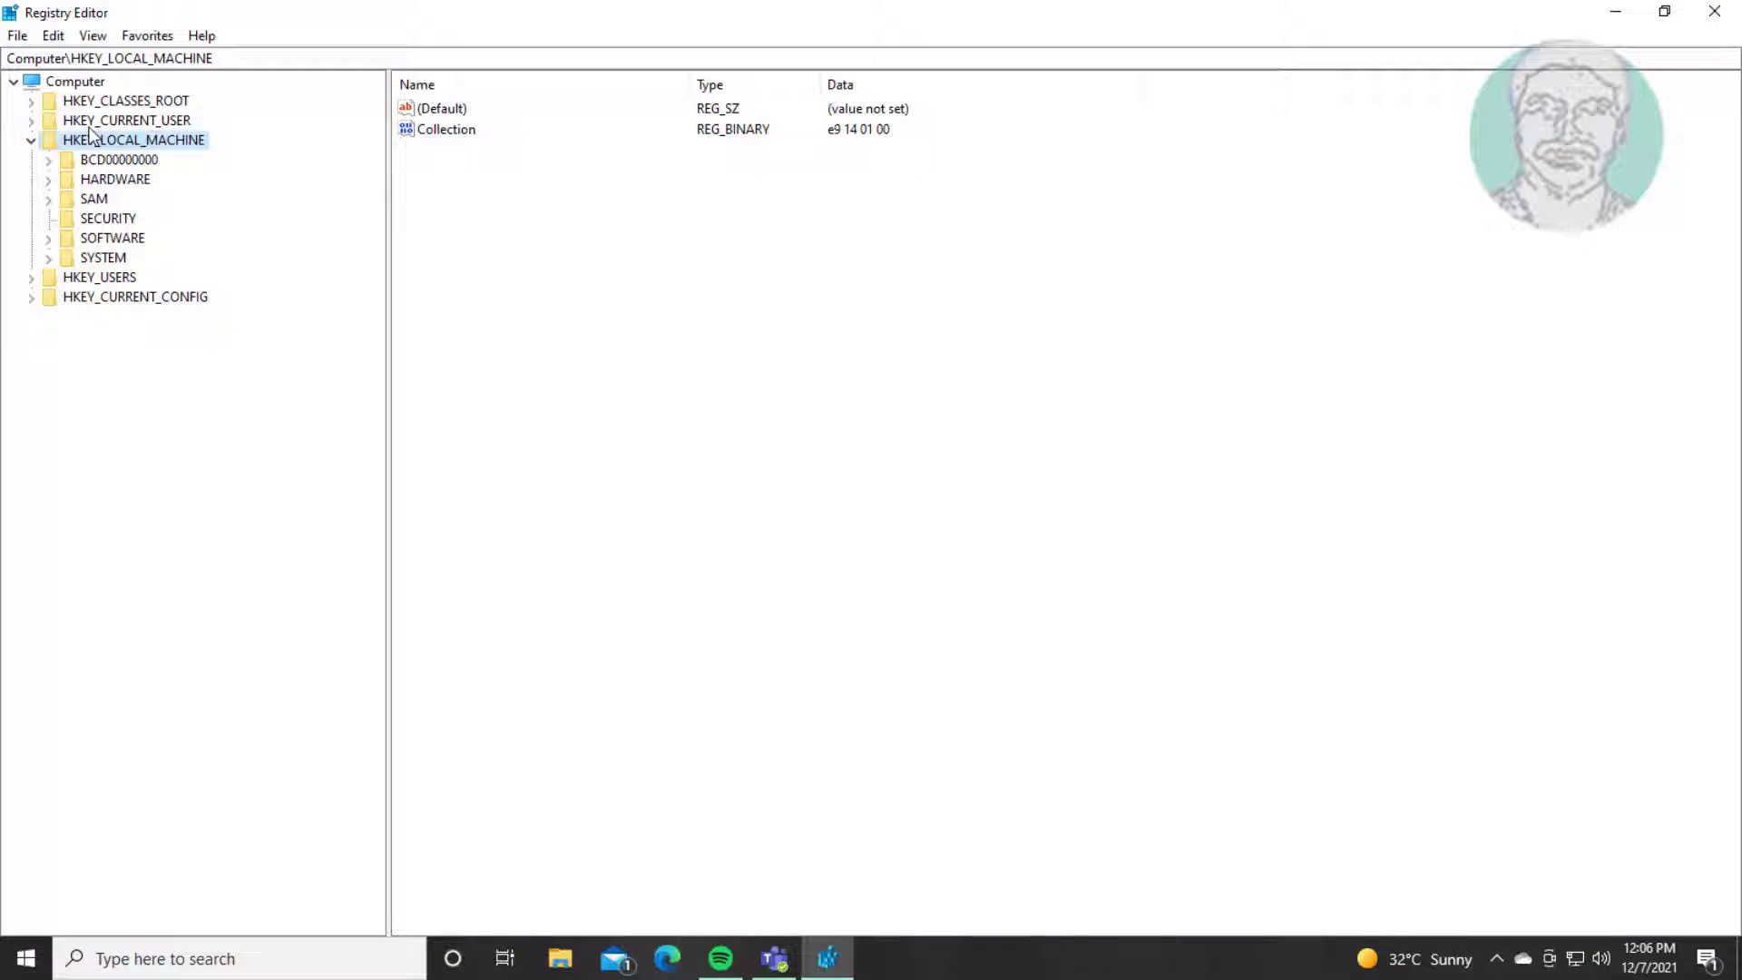
# Expand HKEY_LOCAL_MACHINE and its SOFTWARE key in the registry tree.
pyautogui.click(48, 141)
pyautogui.click(33, 140)
pyautogui.click(105, 259)
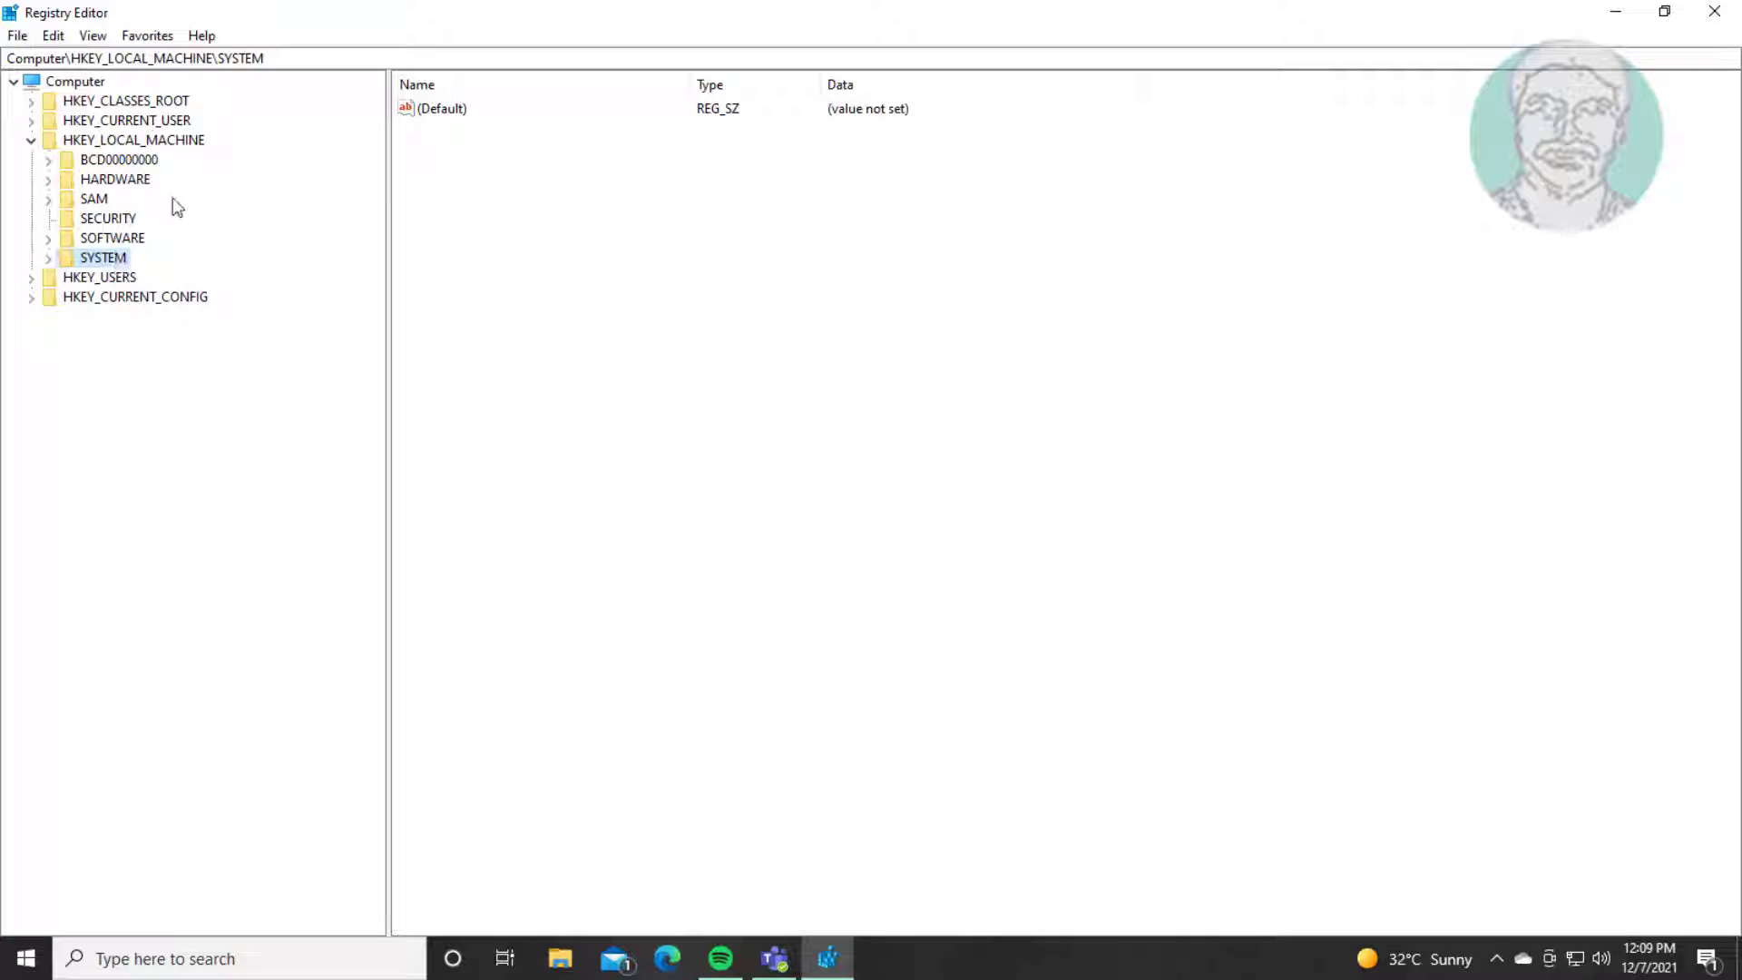
pyautogui.click(109, 139)
pyautogui.click(111, 237)
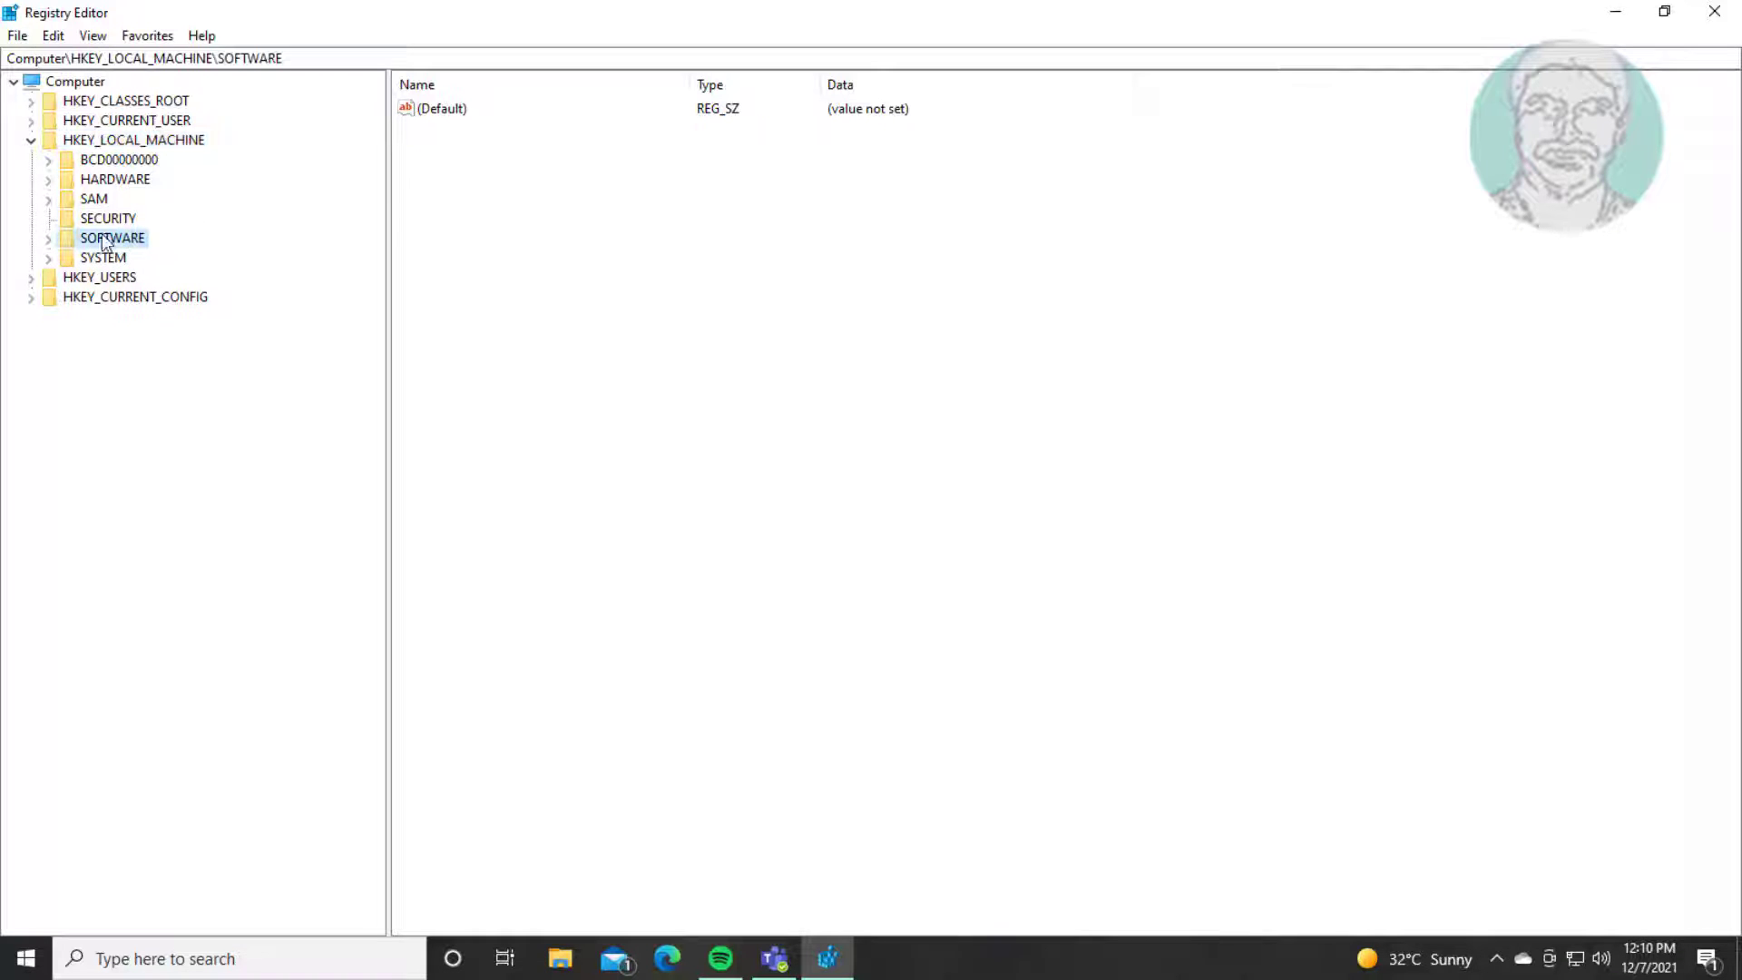
pyautogui.click(54, 238)
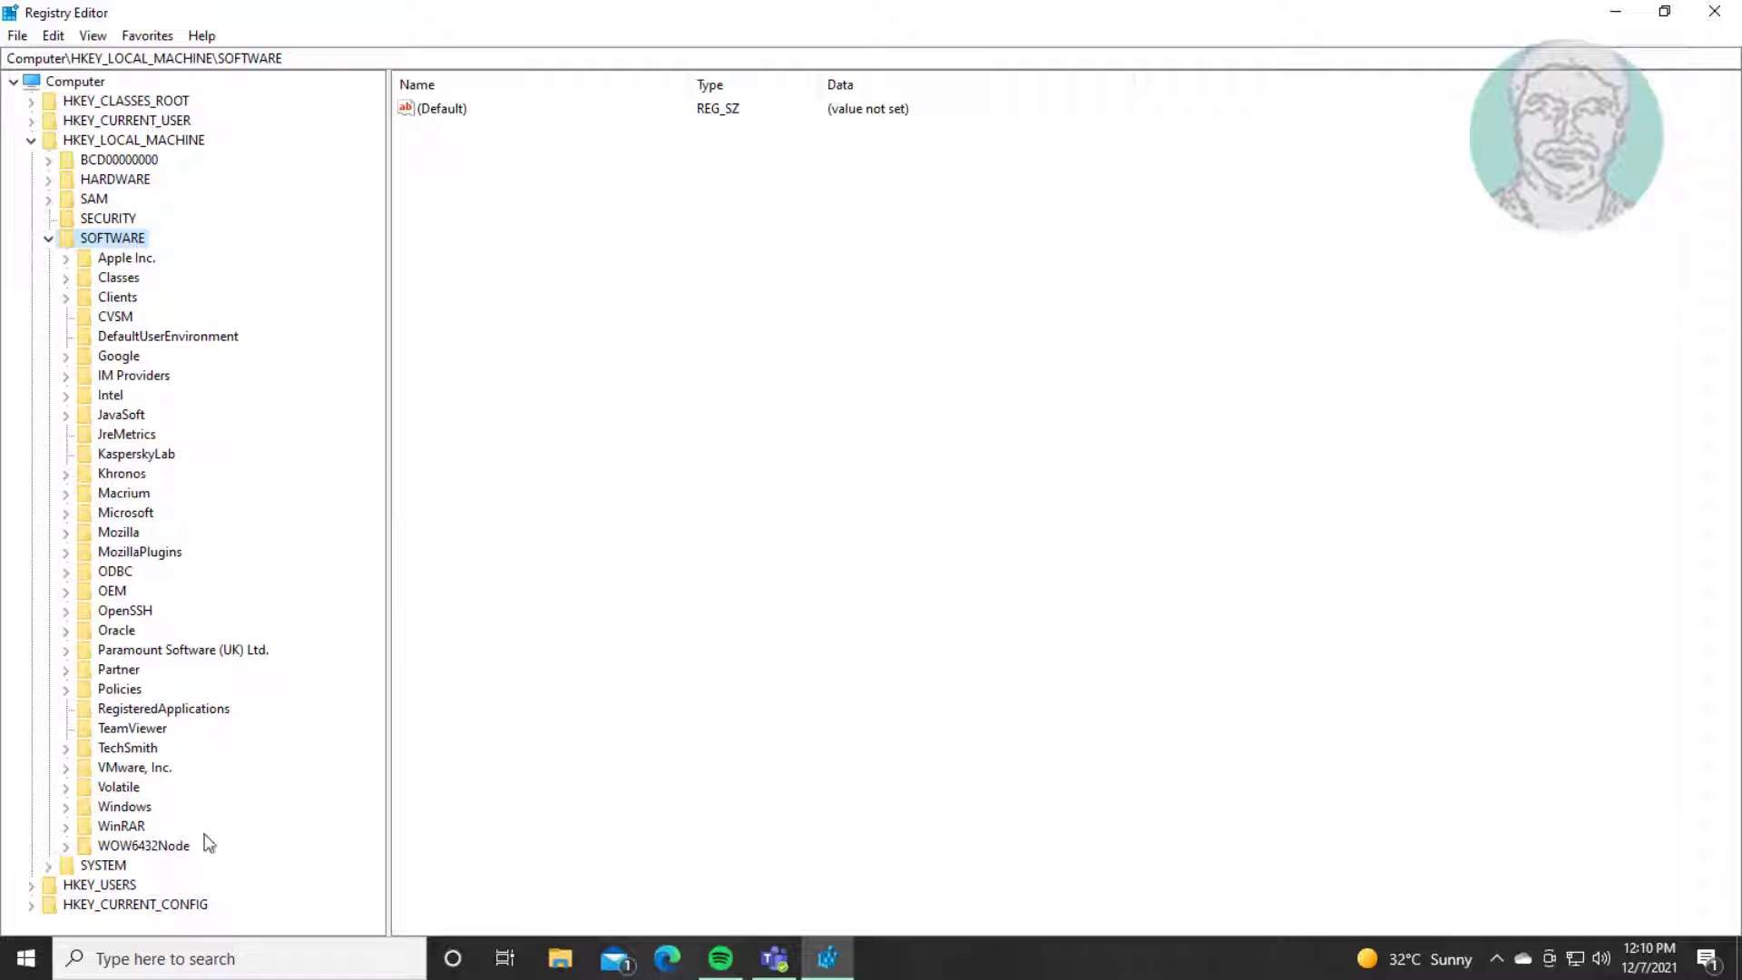
# Drill through WOW6432Node > JavaSoft > Java Update and select the Policy key.
pyautogui.click(164, 846)
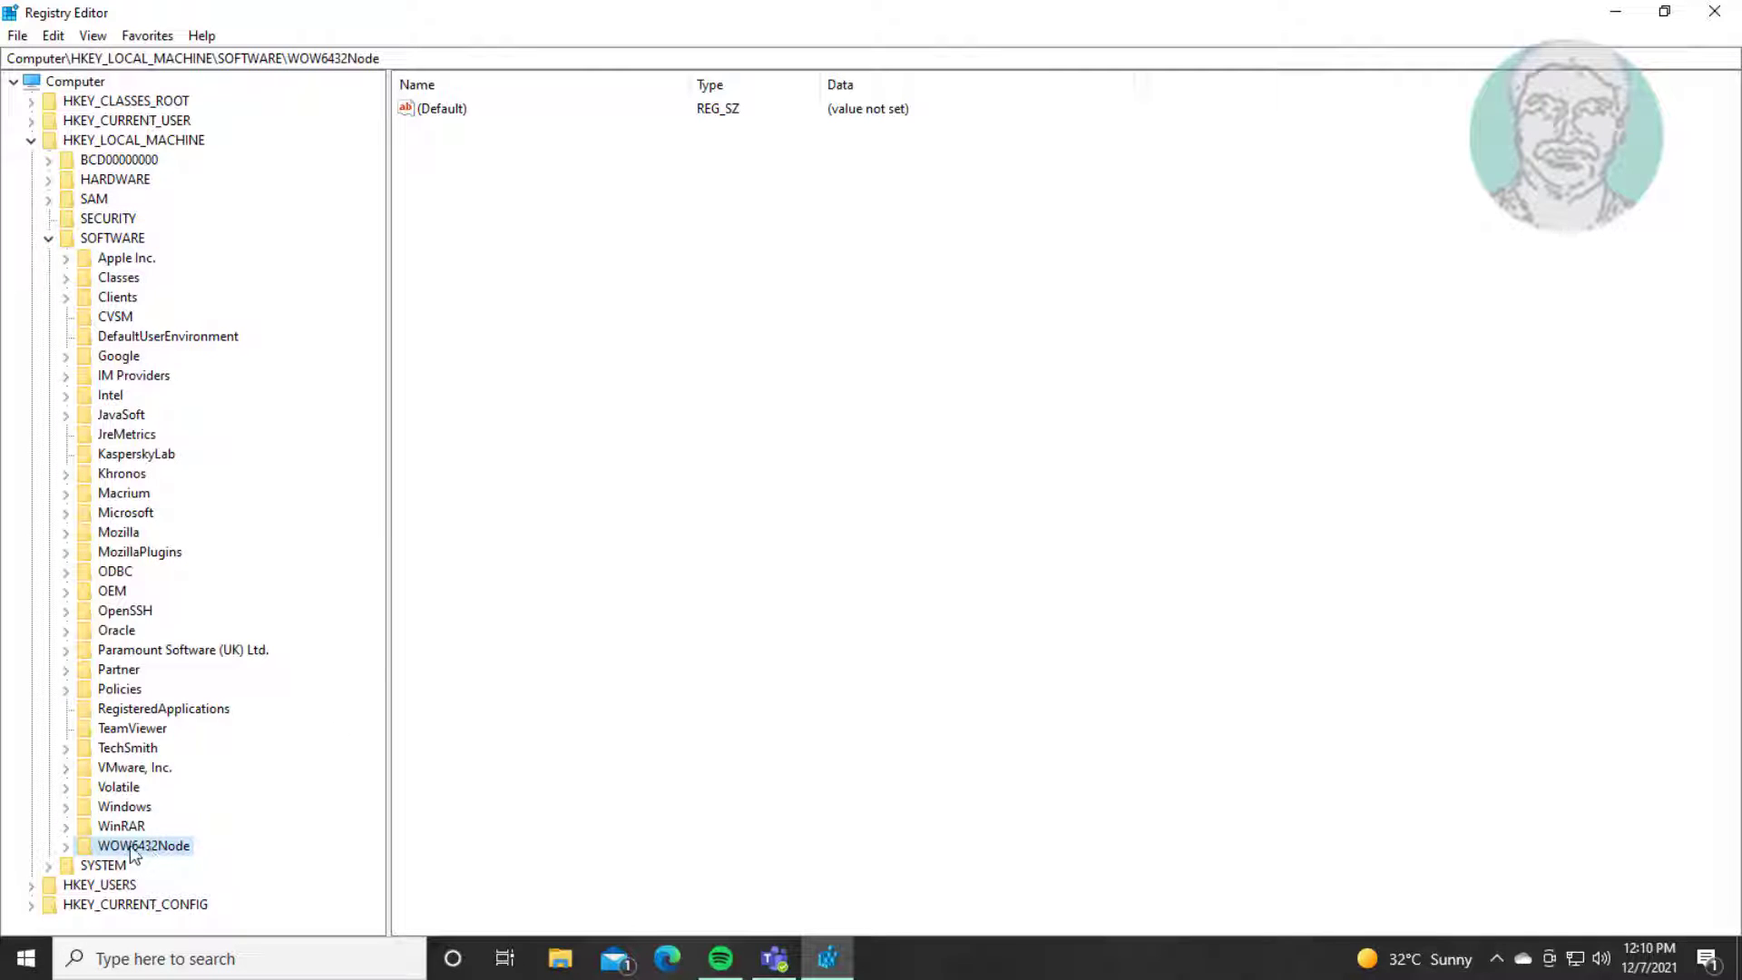
pyautogui.click(65, 847)
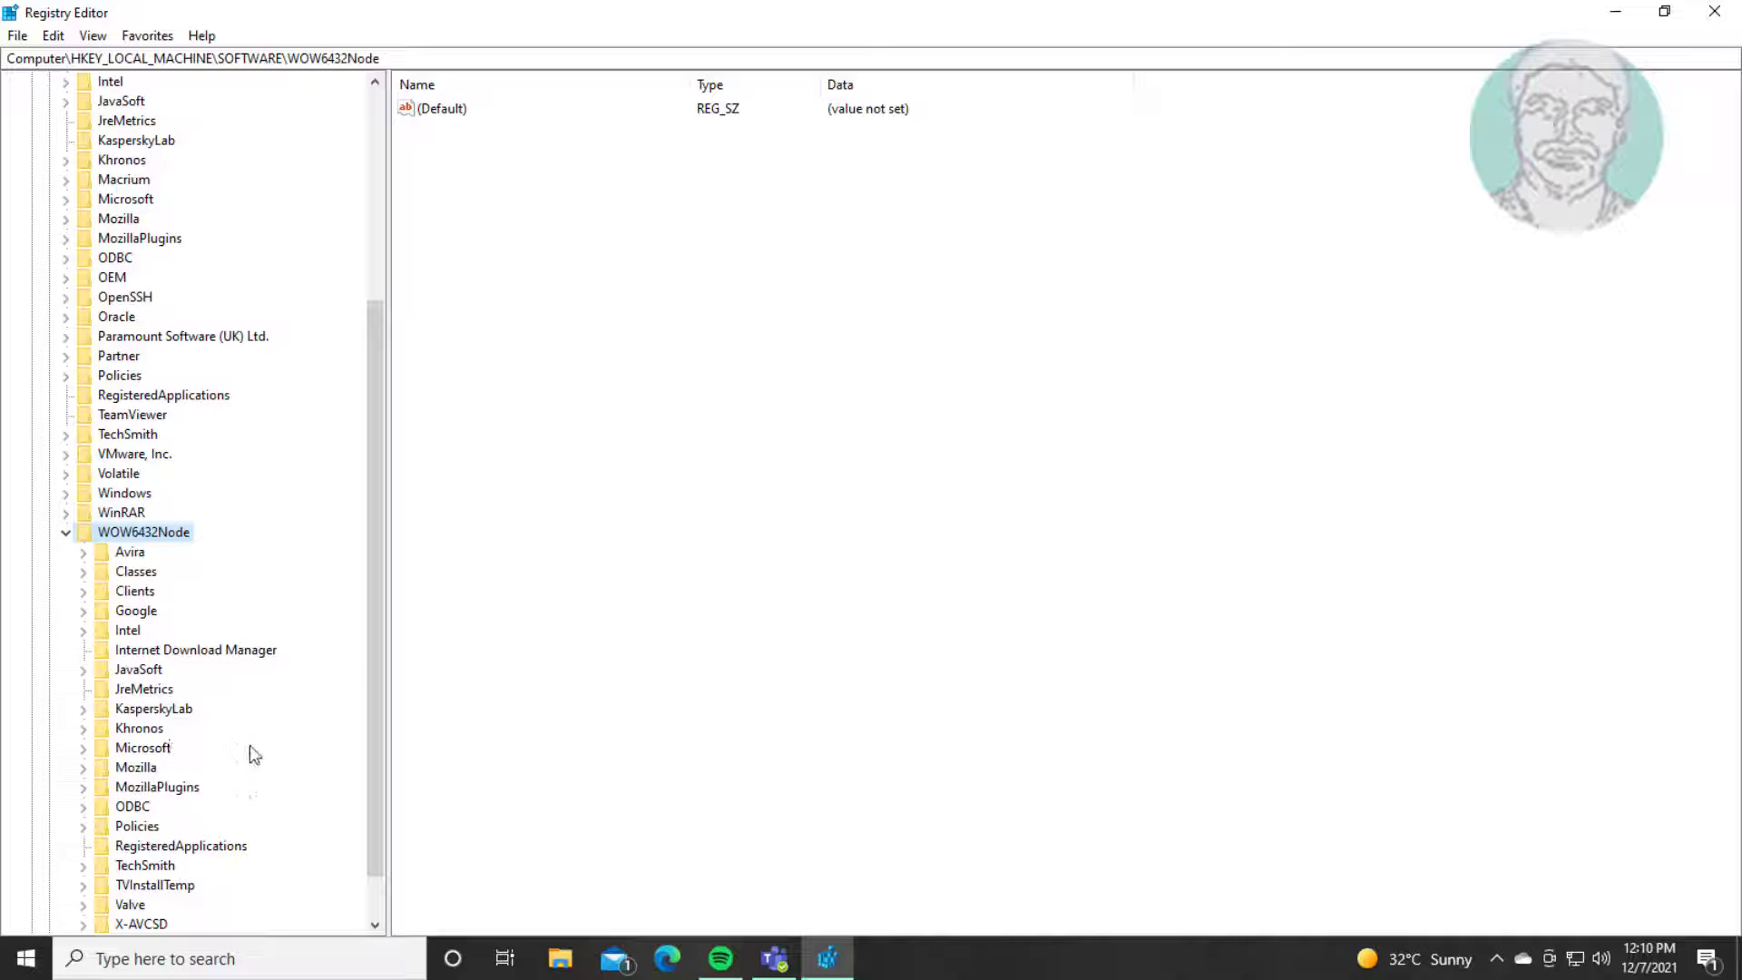
pyautogui.scroll(-1, 250, 744)
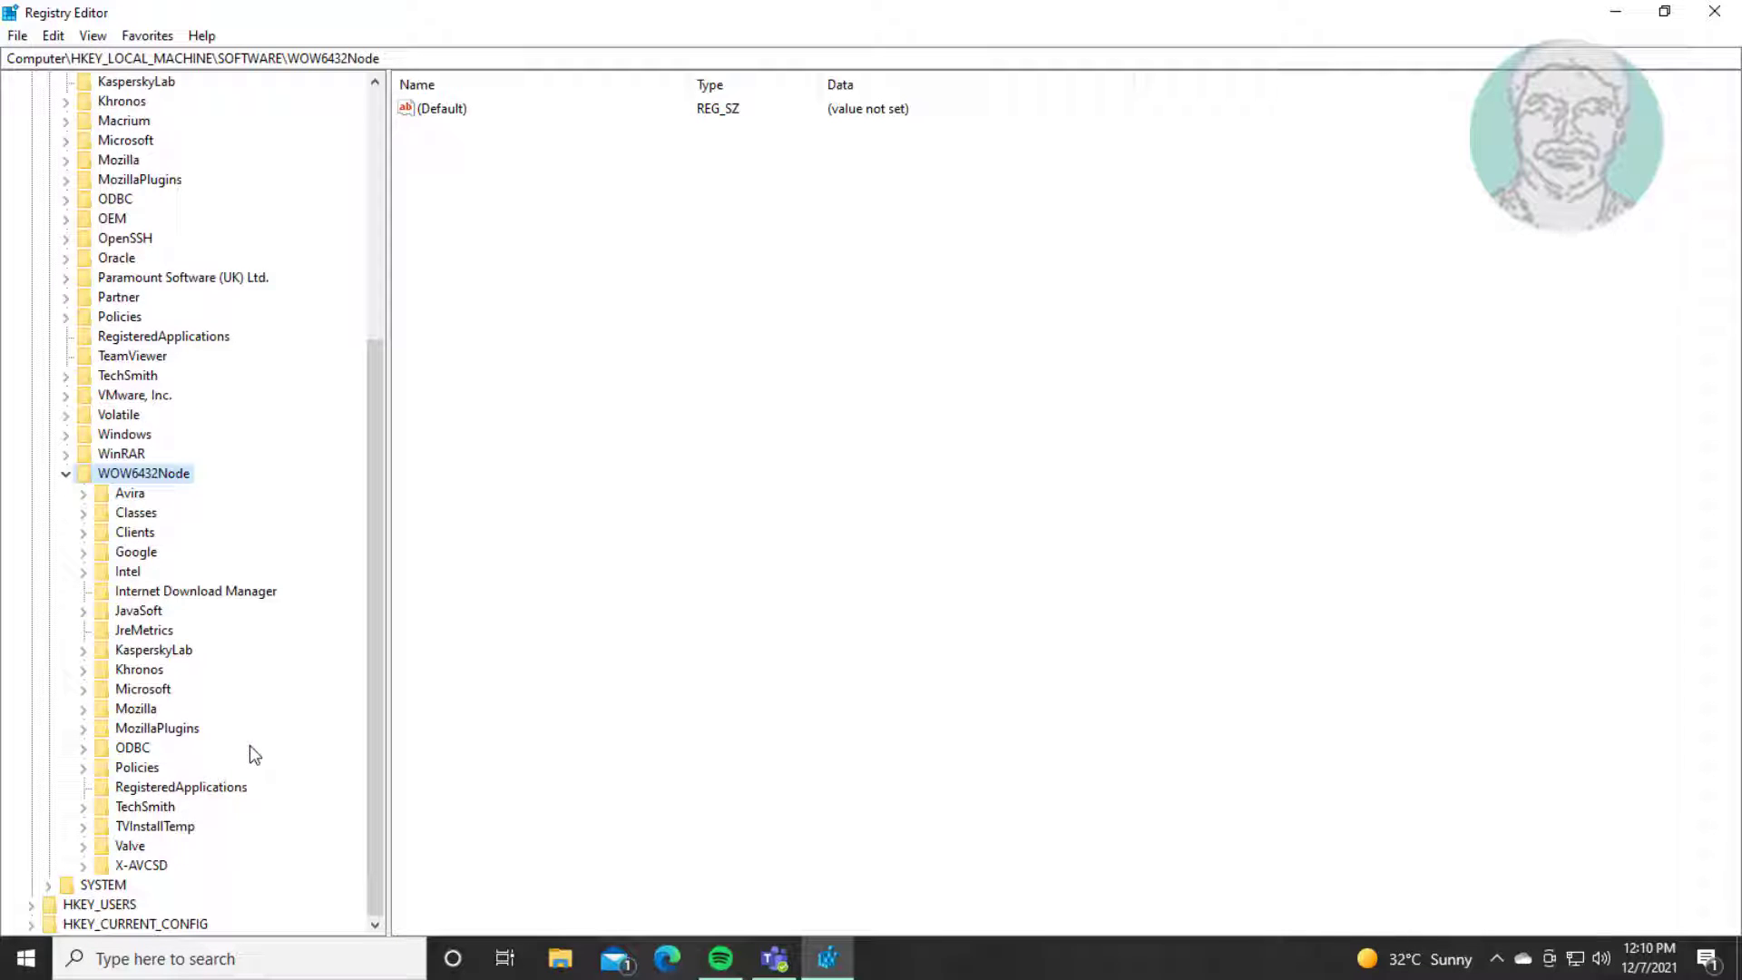
pyautogui.click(139, 610)
pyautogui.click(85, 611)
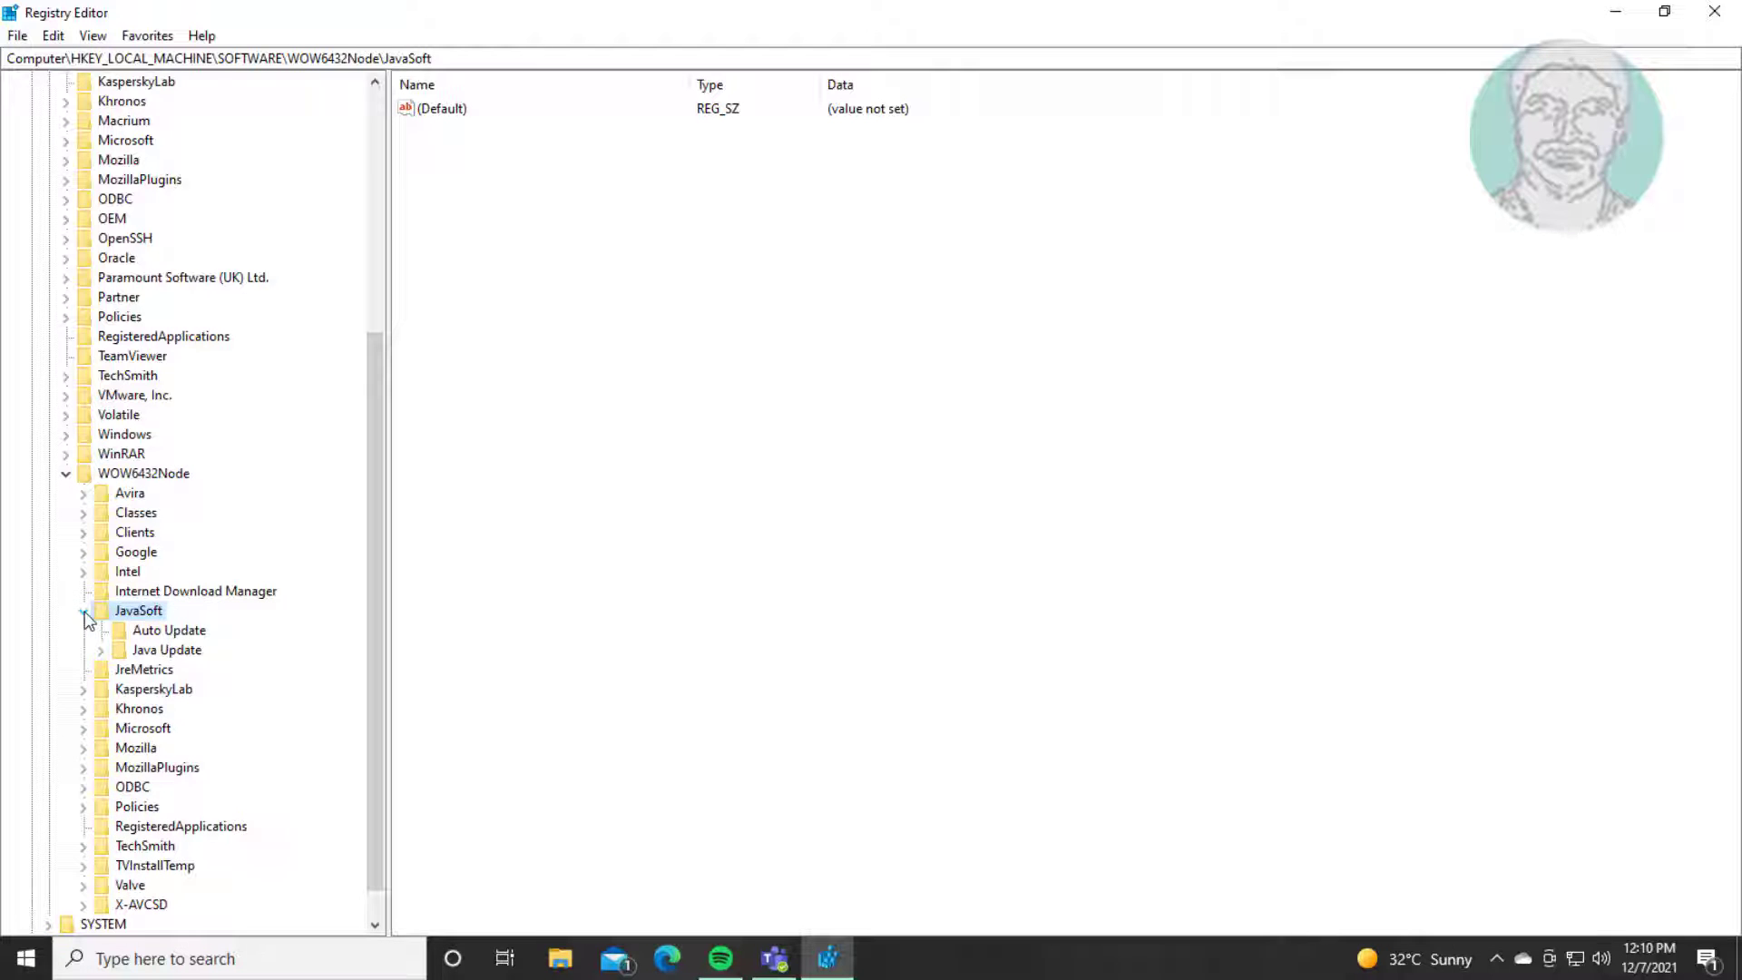
pyautogui.click(166, 651)
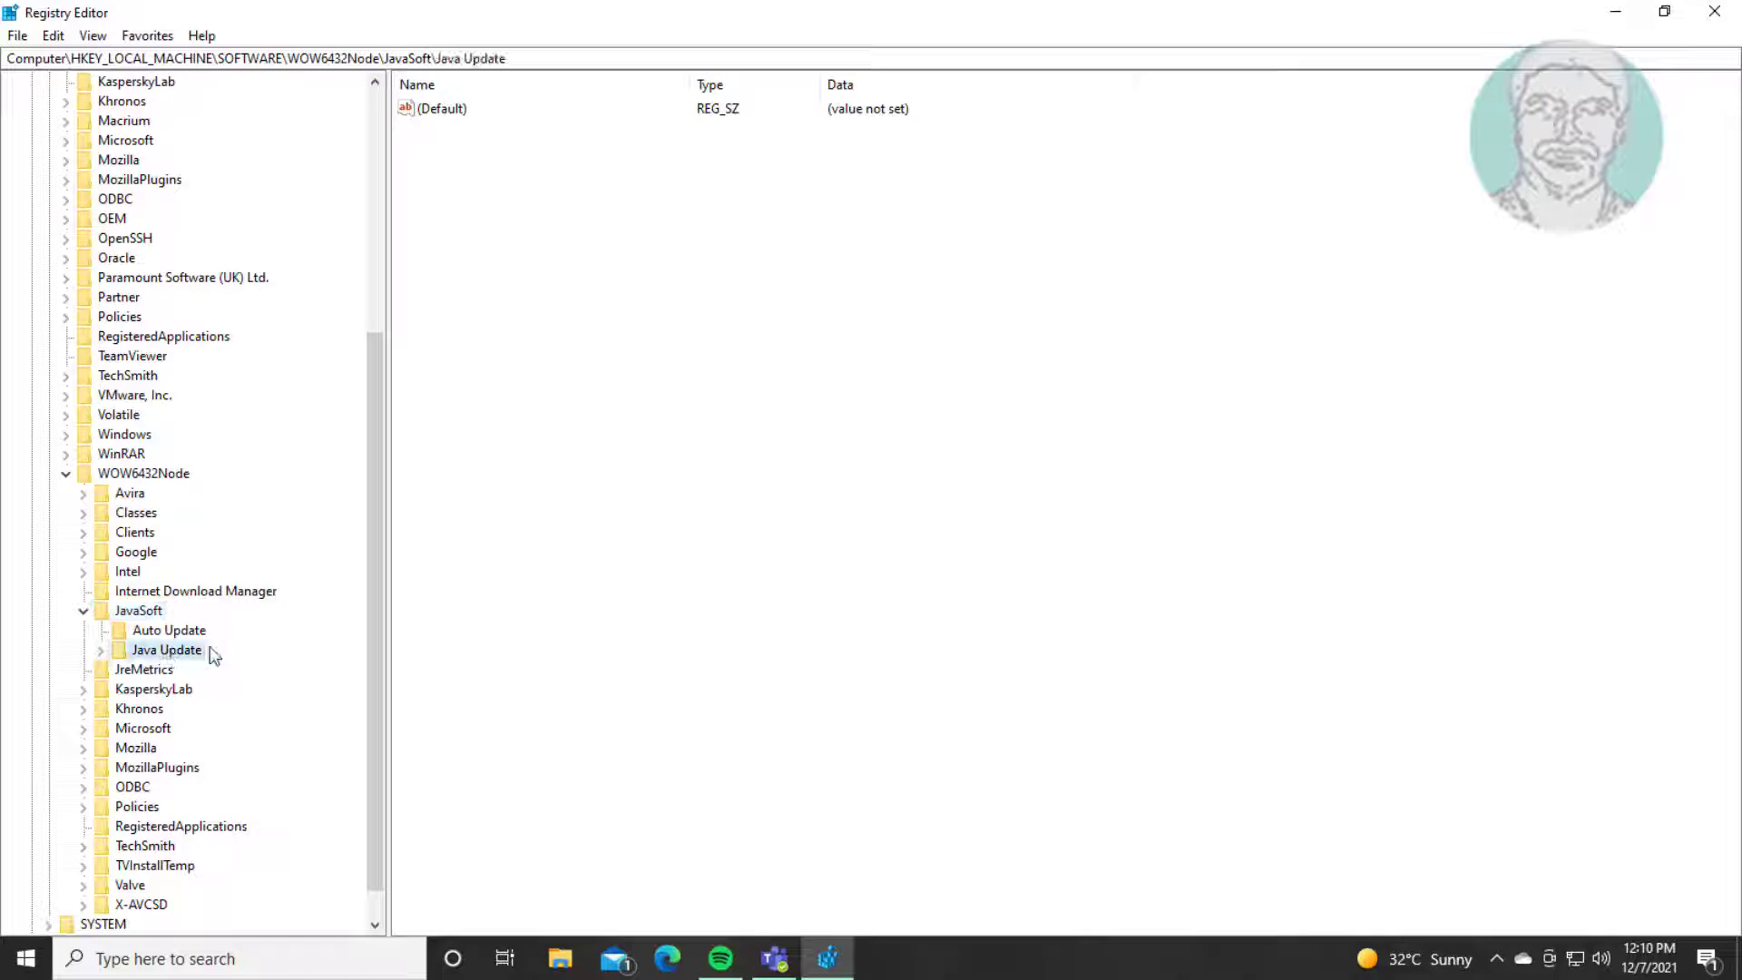
pyautogui.click(102, 650)
pyautogui.click(168, 670)
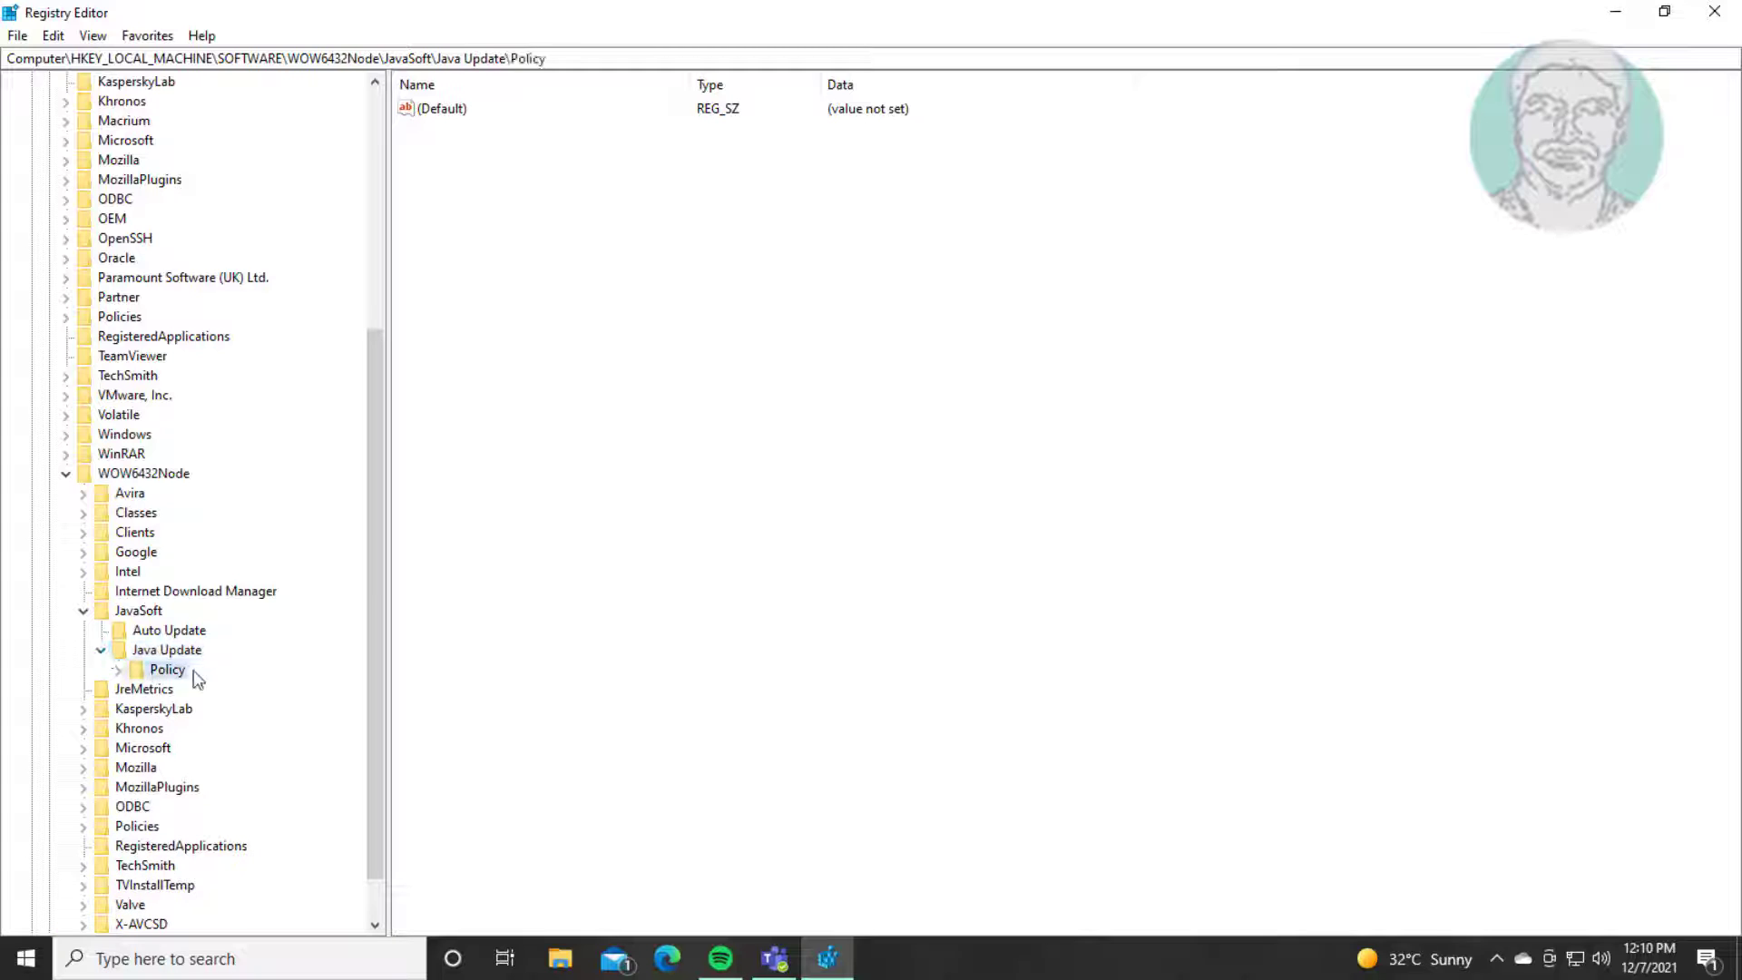
# Create DWORD (32-bit) value 'EnableJavaUpdate' under Policy and confirm its data as 0.
pyautogui.rightClick(477, 204)
pyautogui.moveTo(531, 210)
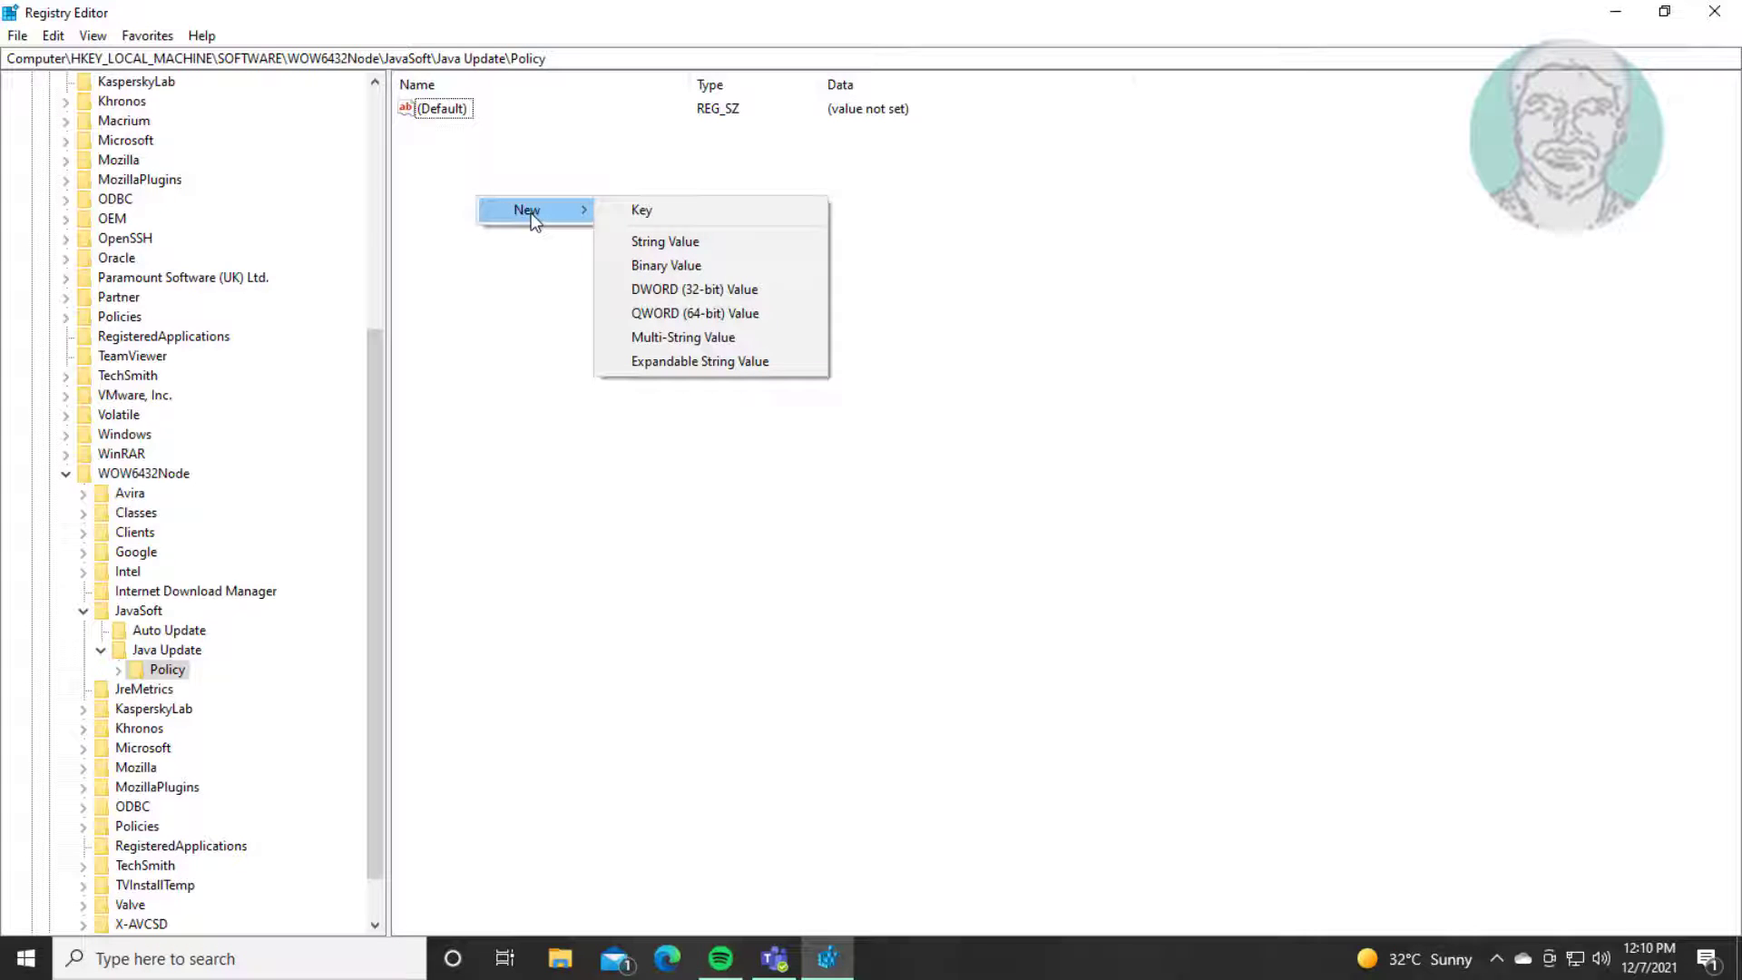
pyautogui.click(694, 288)
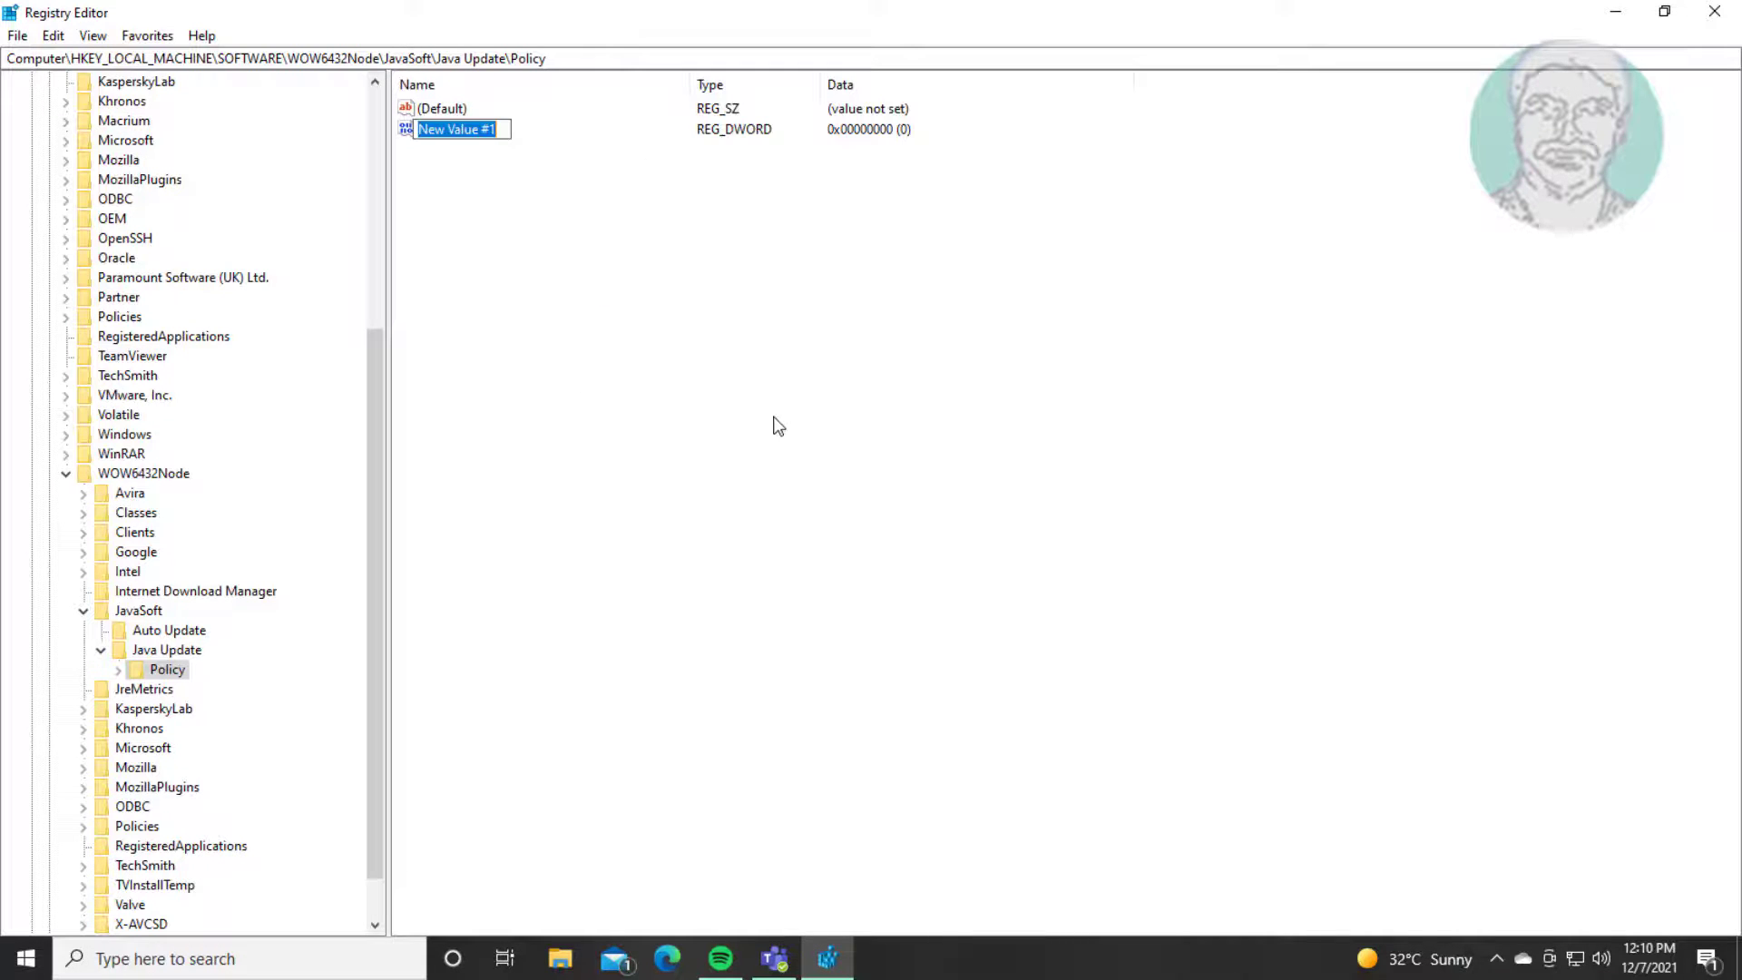
pyautogui.write('En')
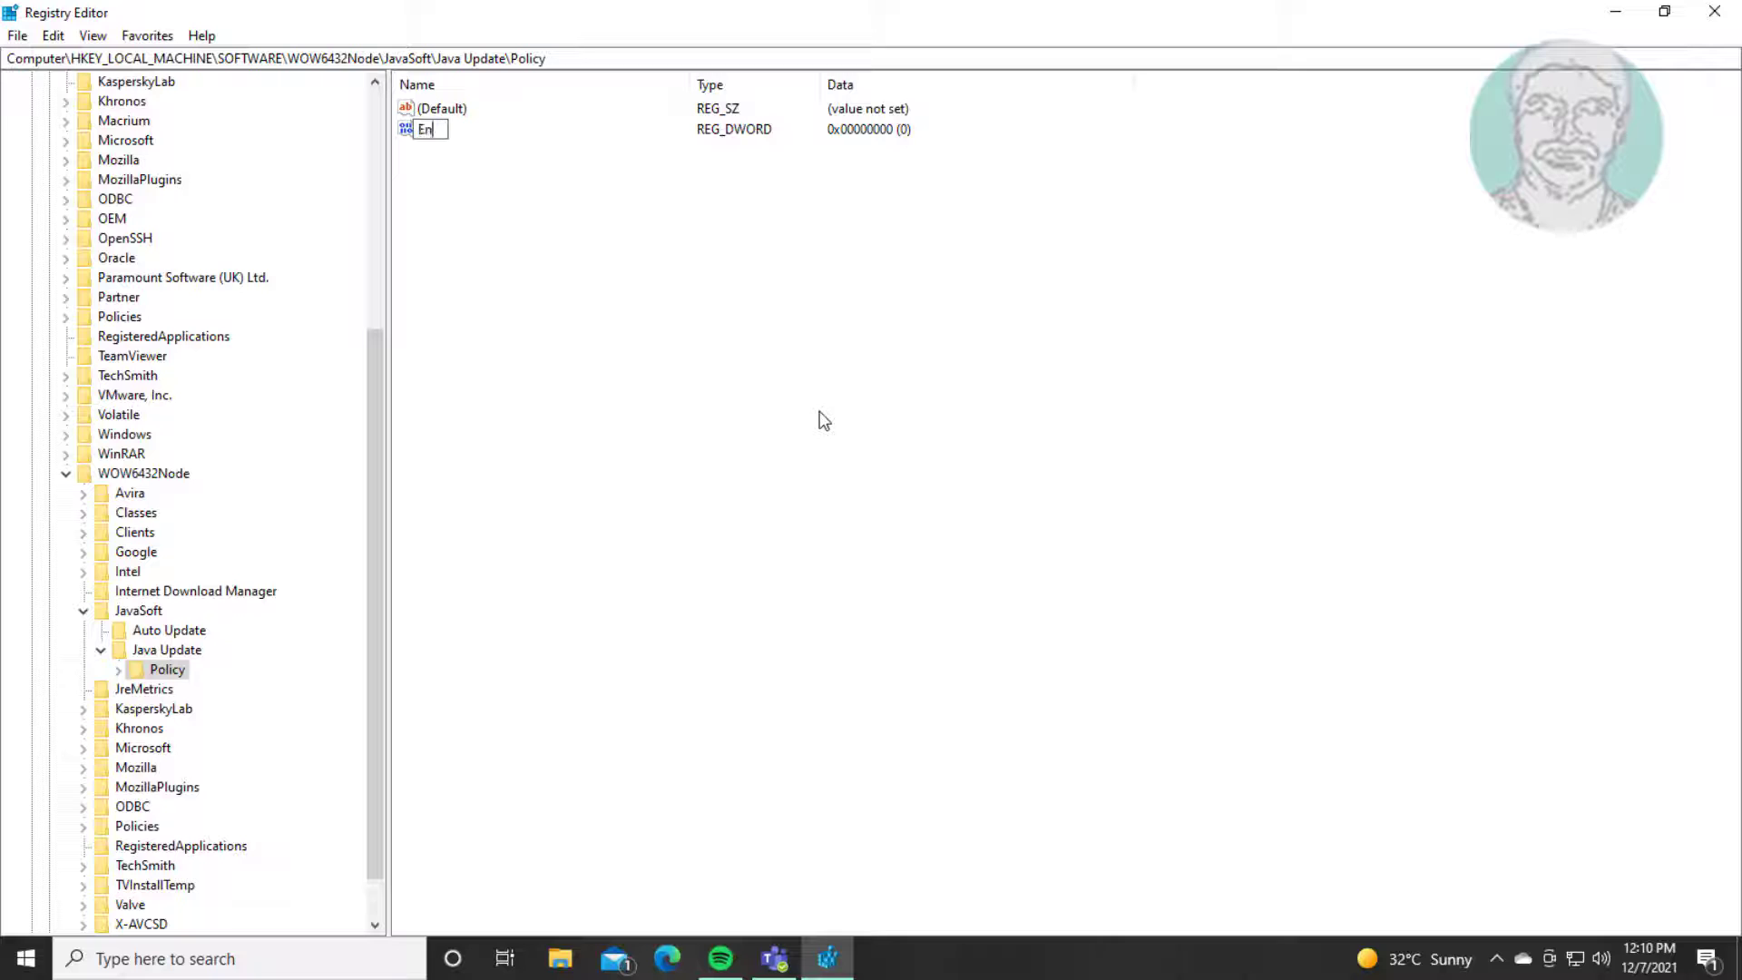
pyautogui.write('ableJava')
pyautogui.write('Update')
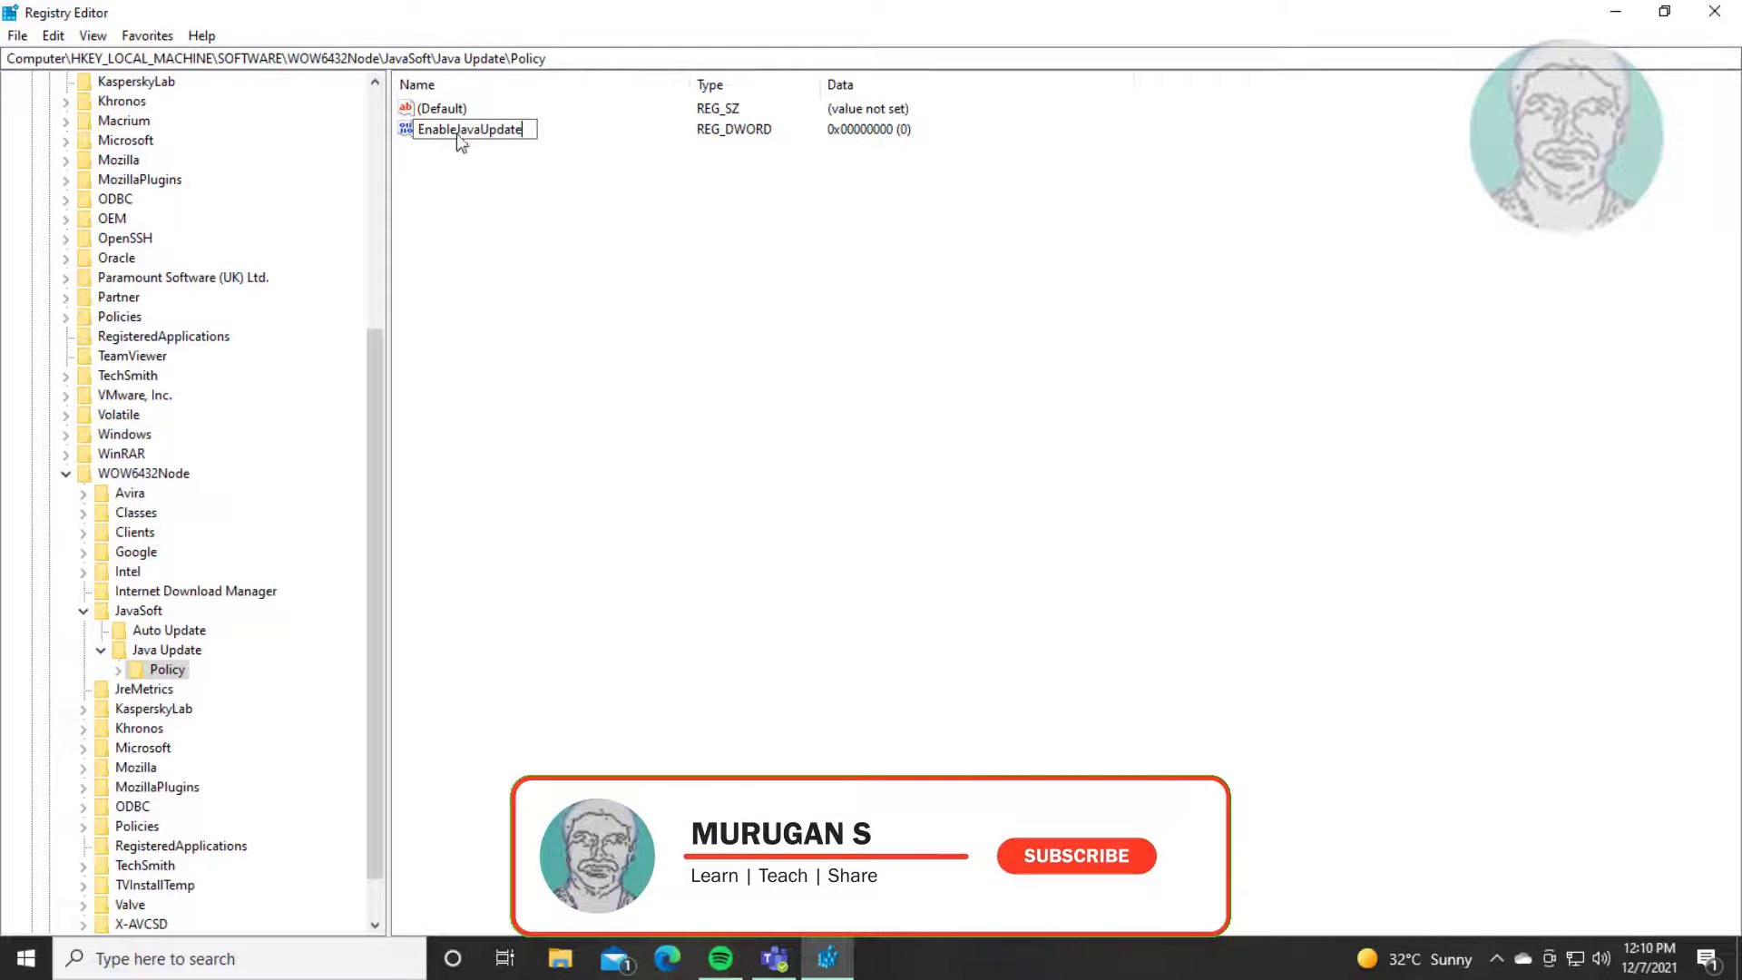
pyautogui.press('Return')
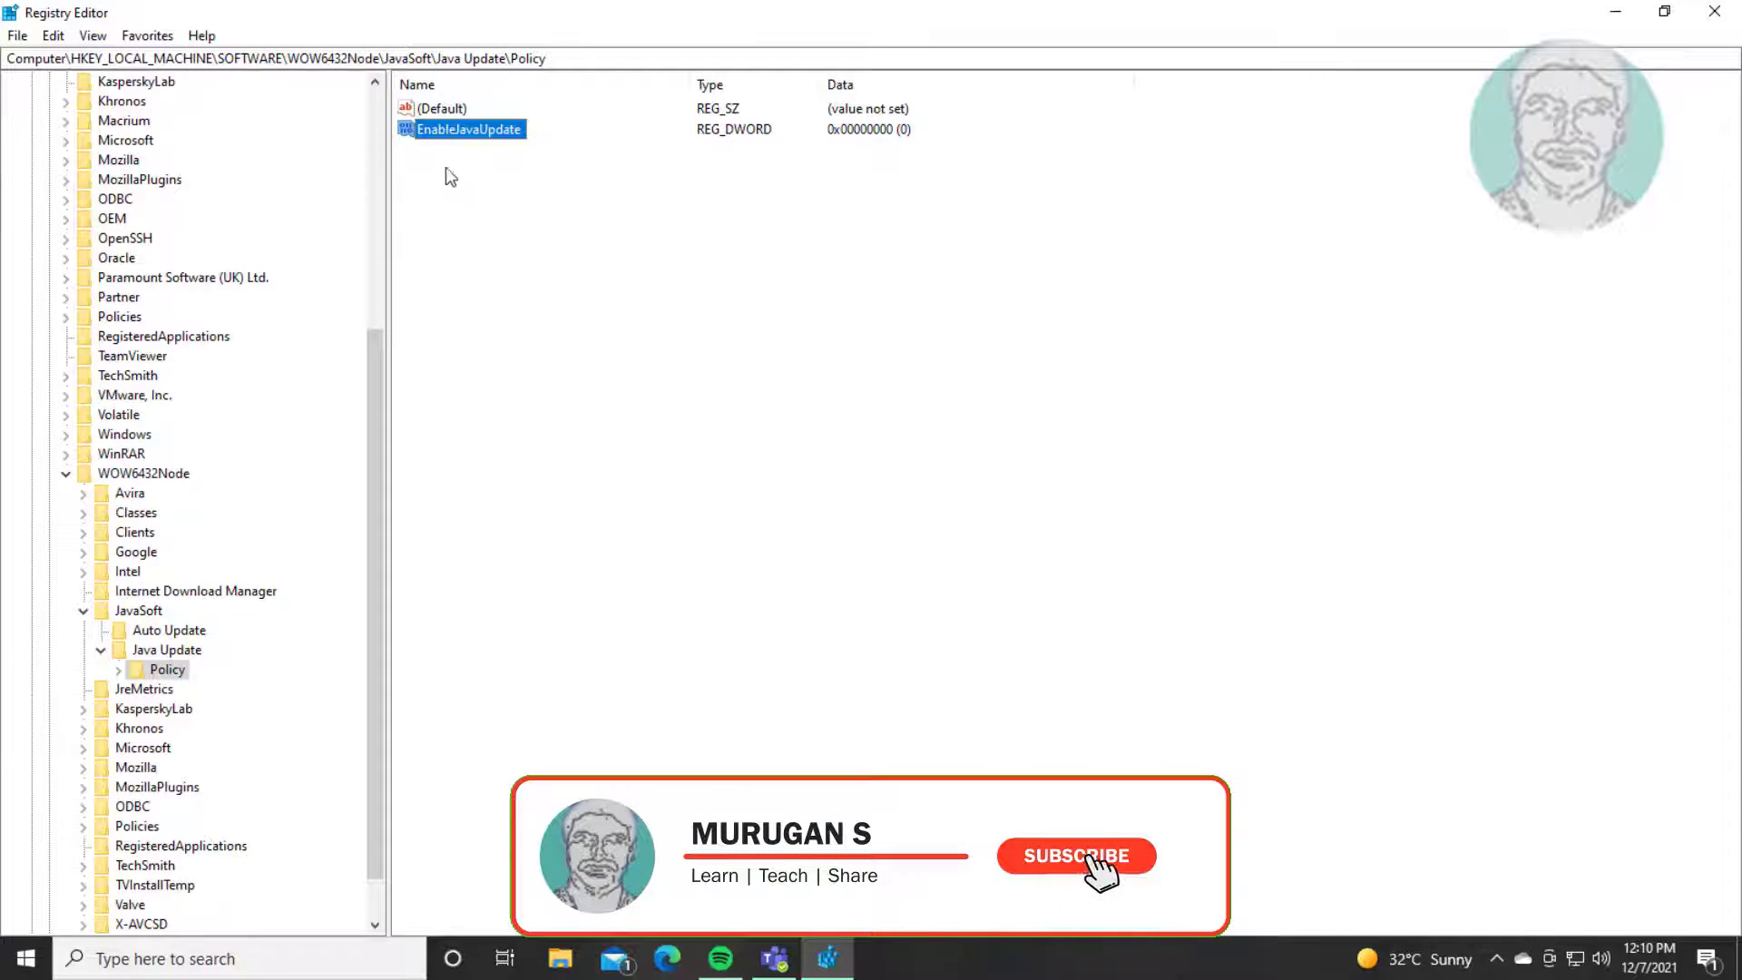
pyautogui.doubleClick(469, 129)
pyautogui.write('0')
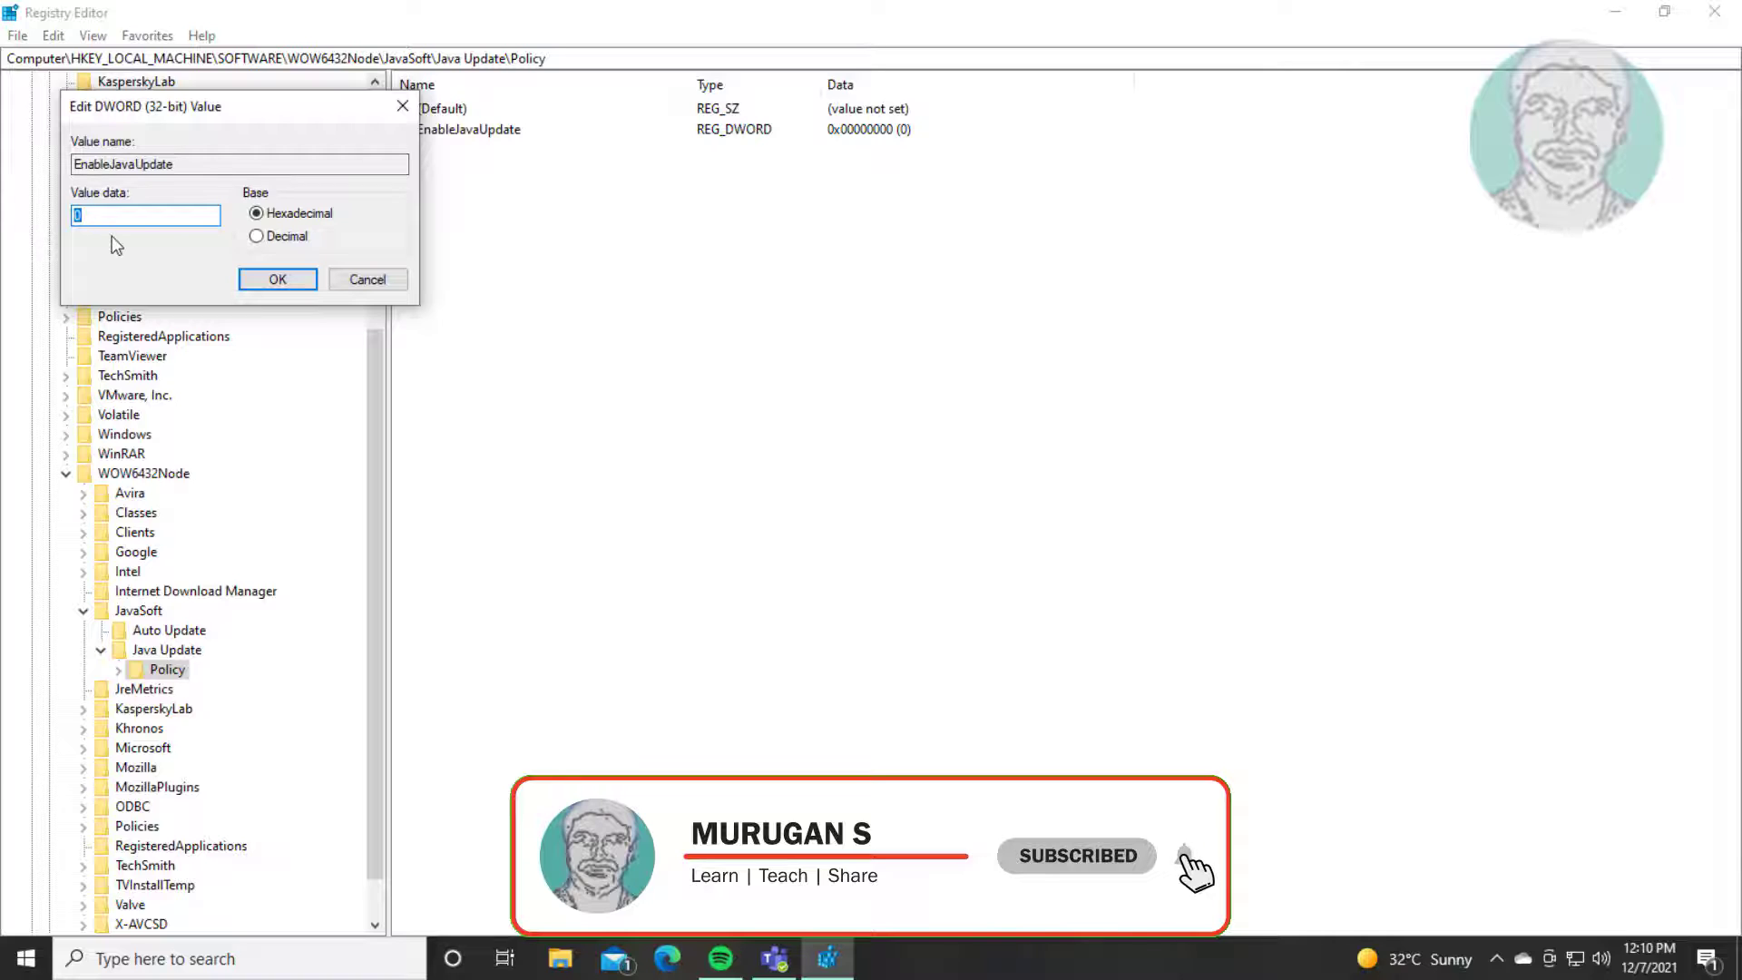
pyautogui.click(276, 280)
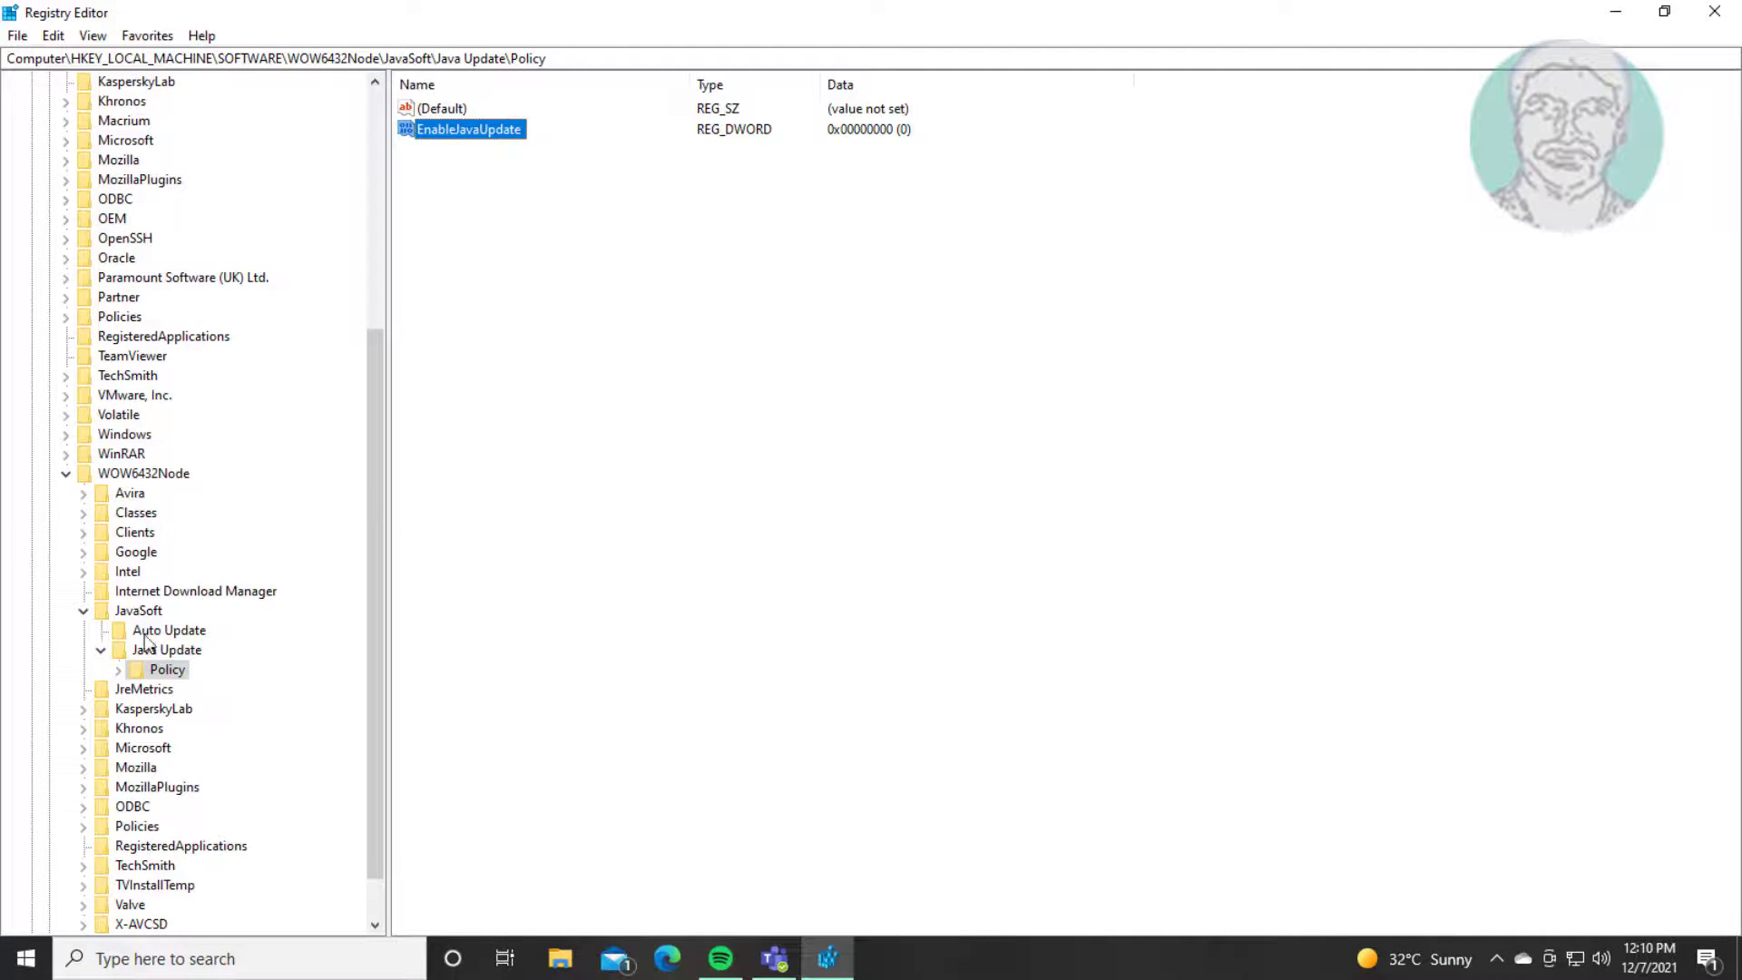
# Collapse Java Update, JavaSoft, WOW6432Node, SOFTWARE and HKEY_LOCAL_MACHINE in the tree.
pyautogui.click(105, 652)
pyautogui.click(82, 612)
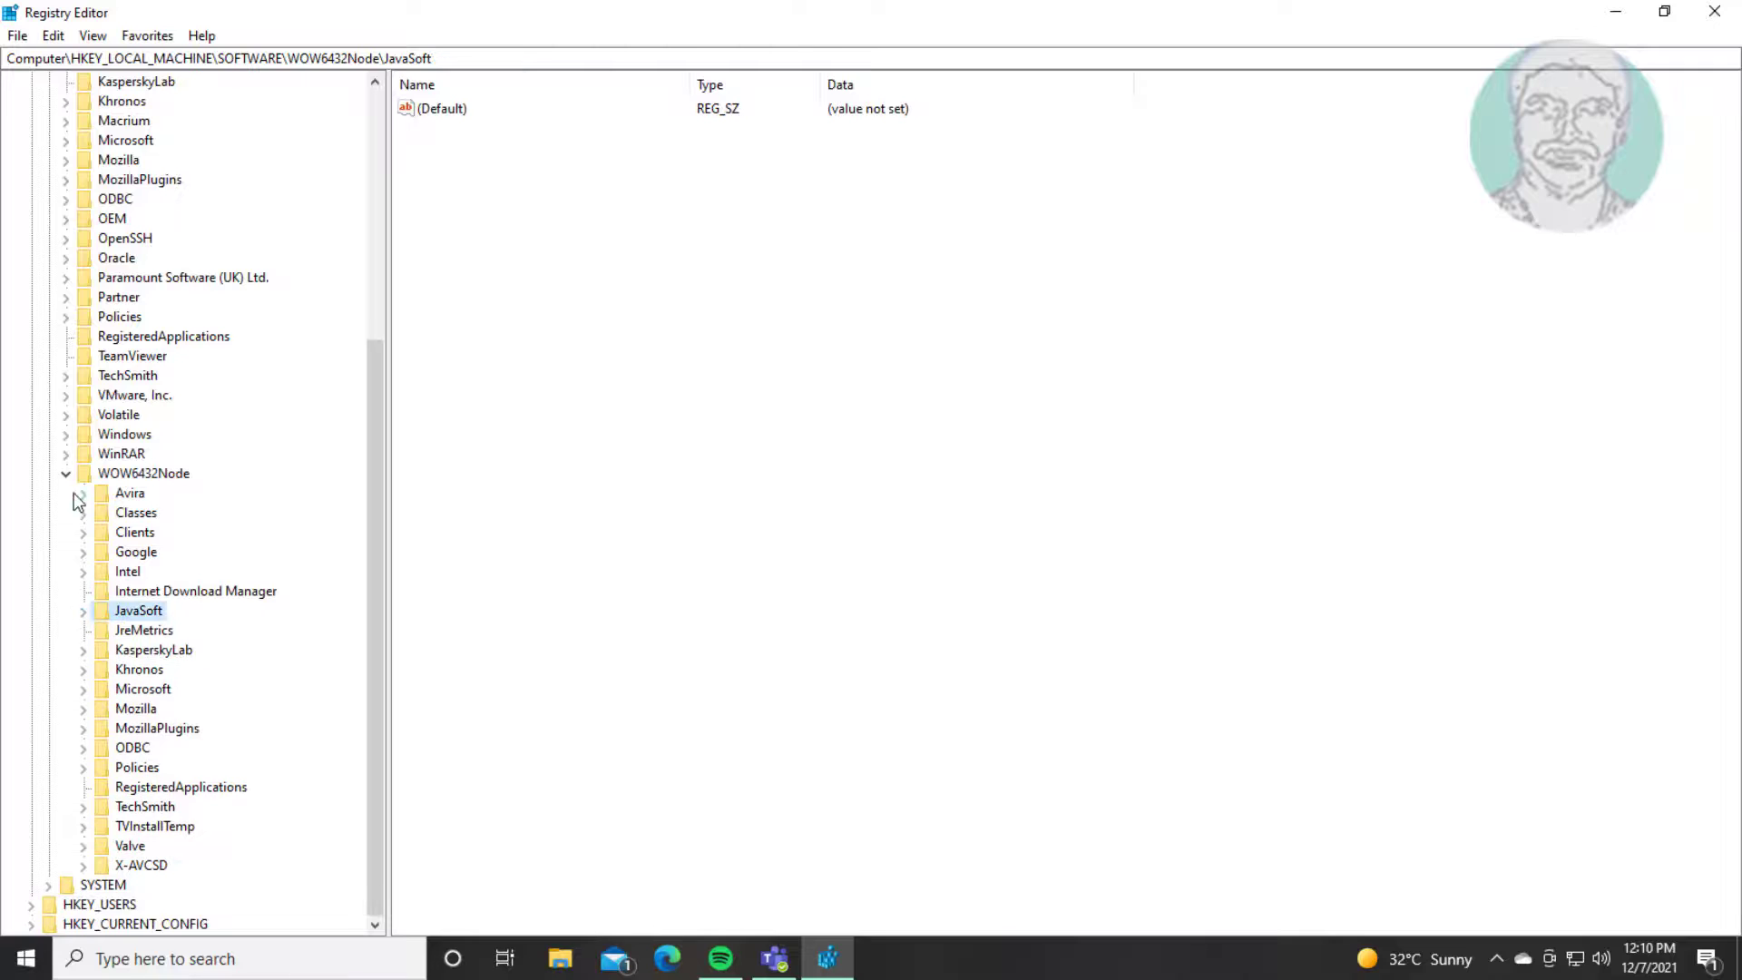
pyautogui.click(67, 474)
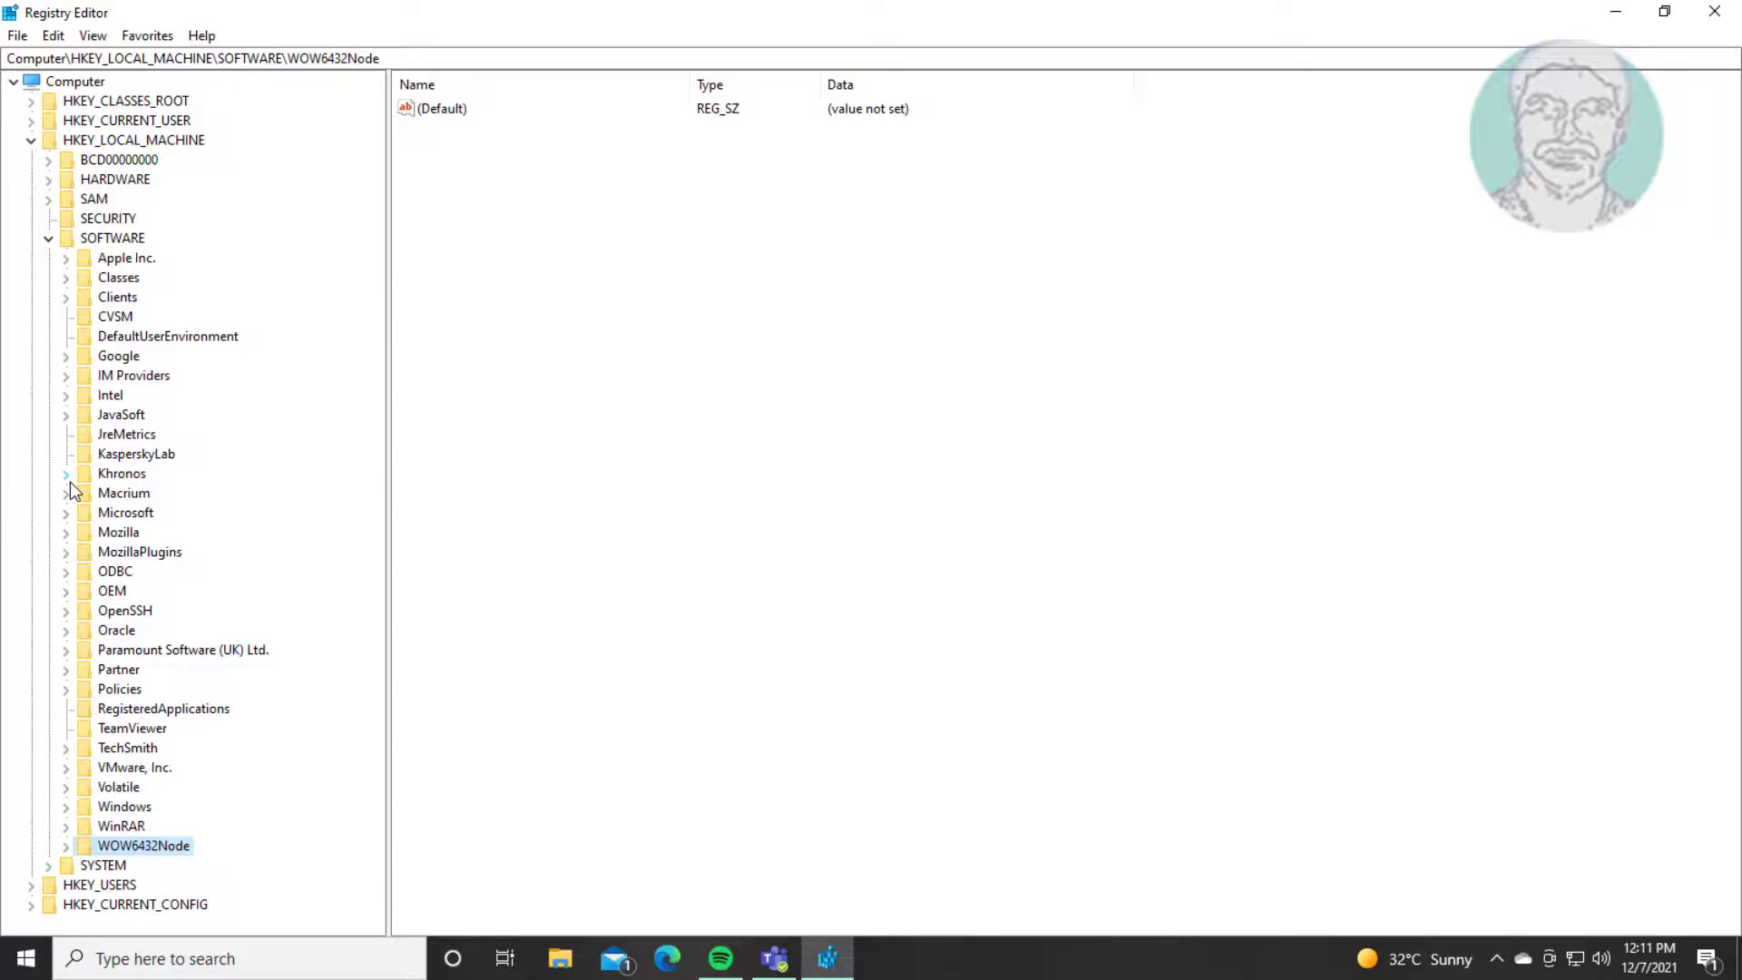
pyautogui.click(47, 237)
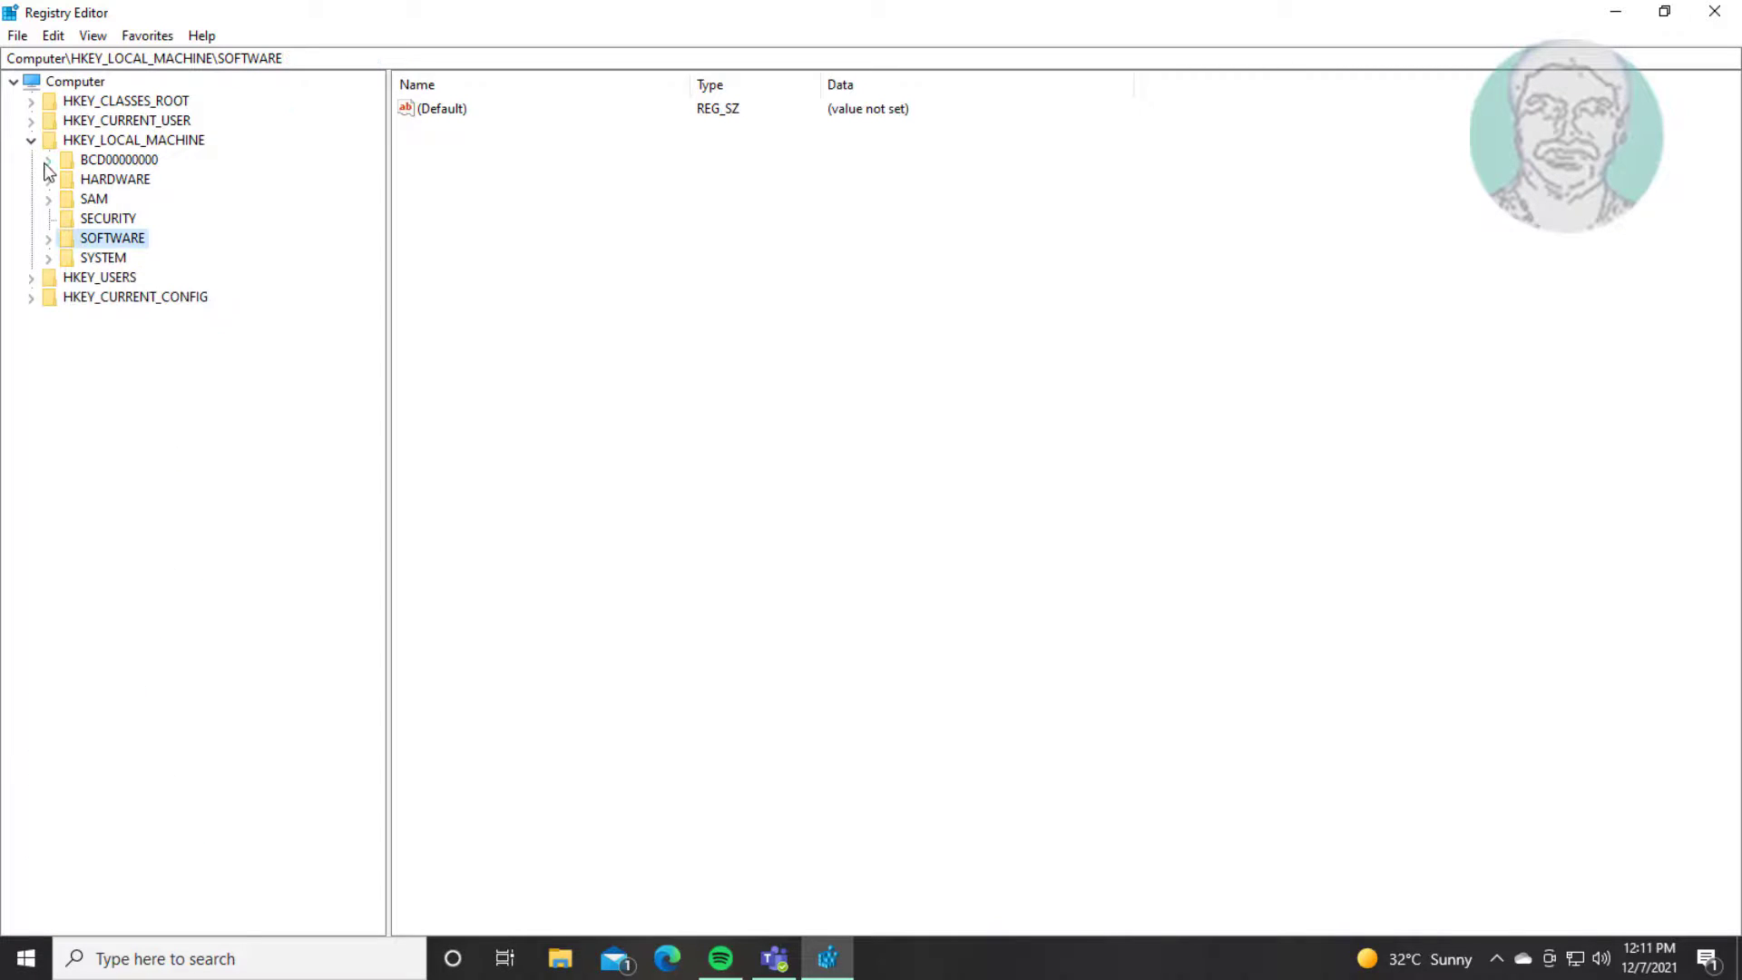
pyautogui.click(30, 139)
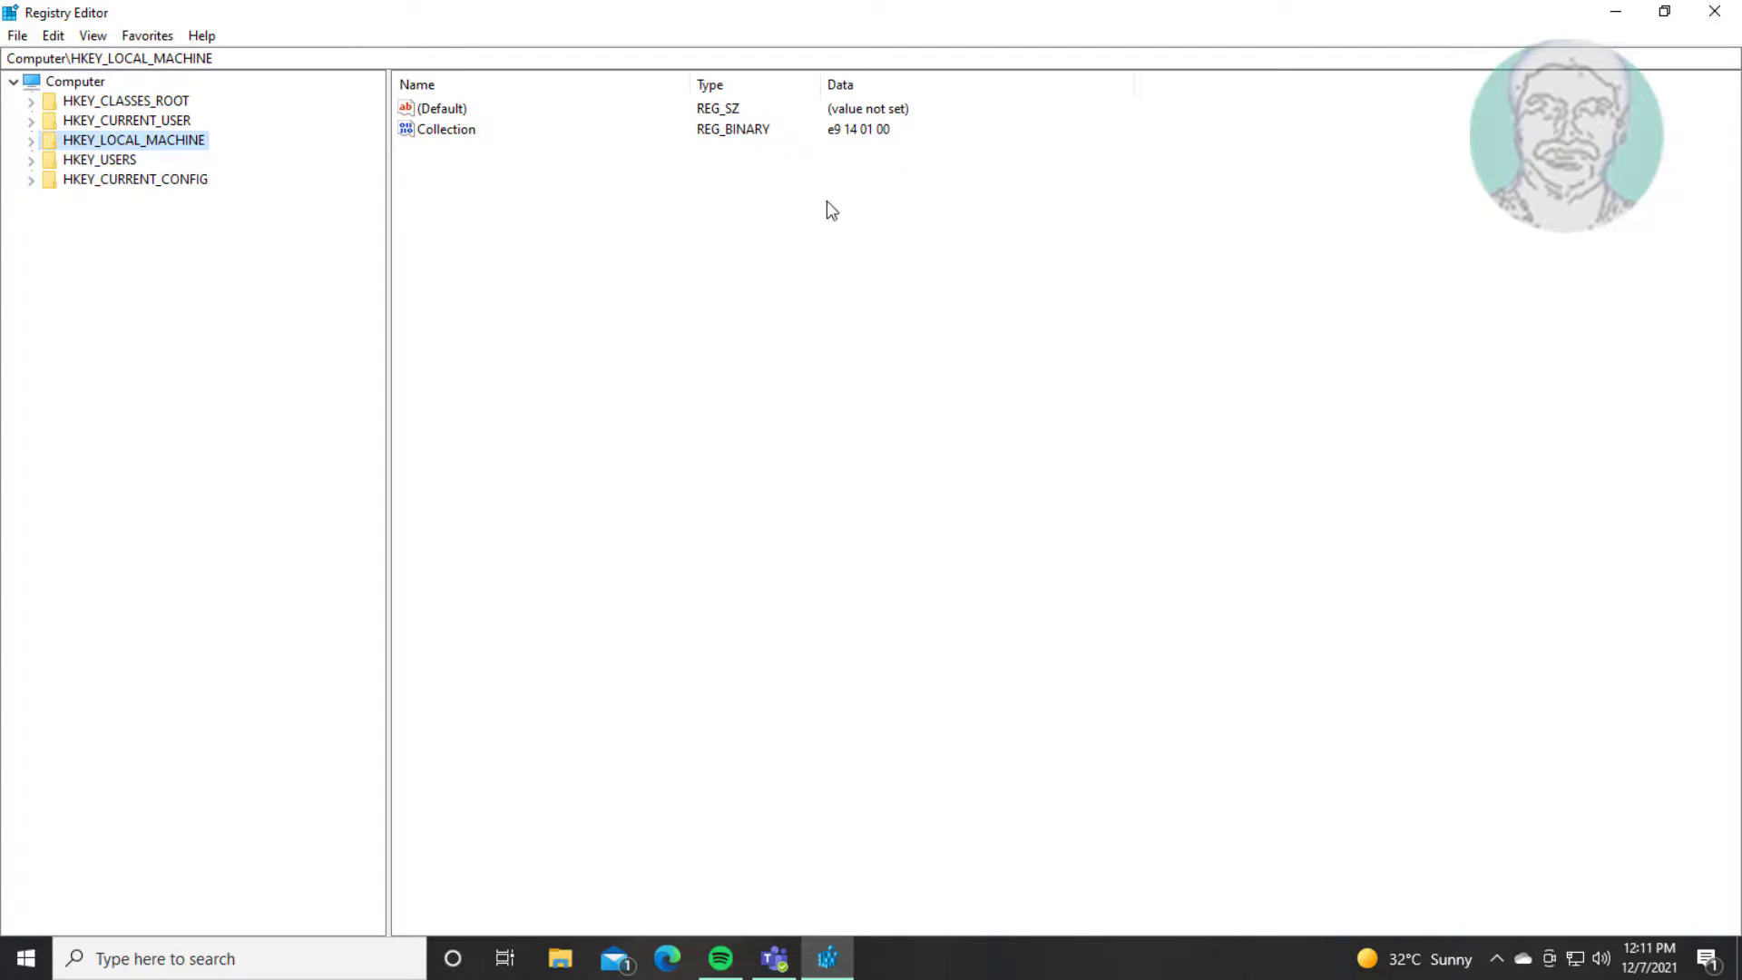